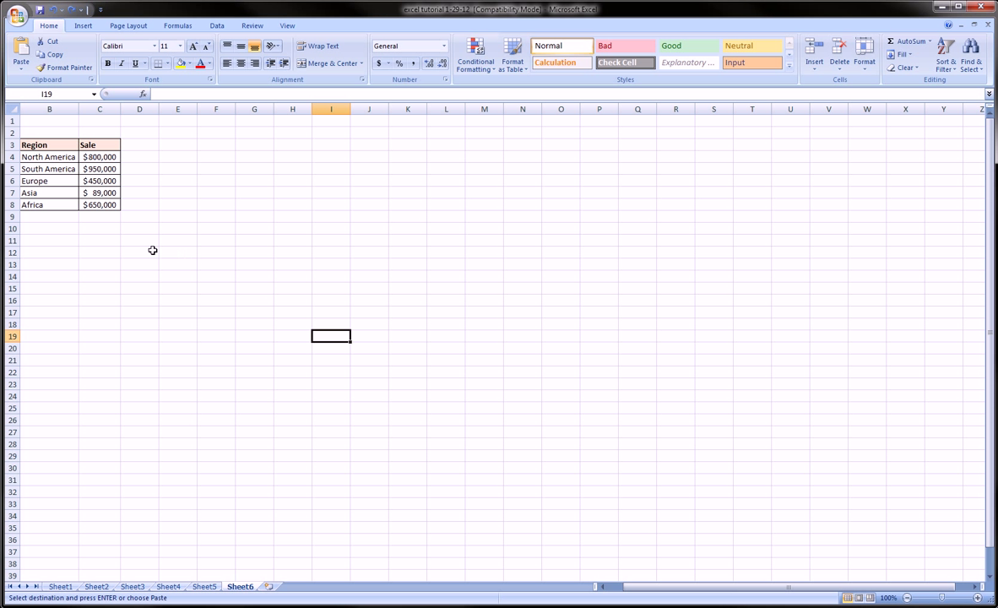
Select cell B5 and Ctrl-wheel zoom the sales table in to 355%
left_click(84, 166)
left_click(62, 158)
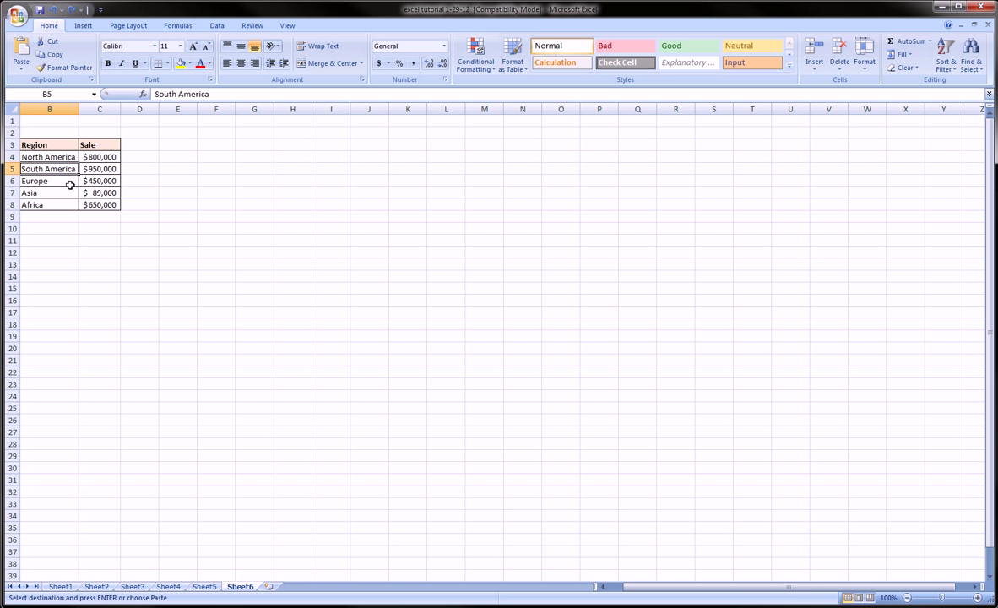
scroll(183, 302, "up", 2, "ctrl")
scroll(179, 309, "up", 5, "ctrl")
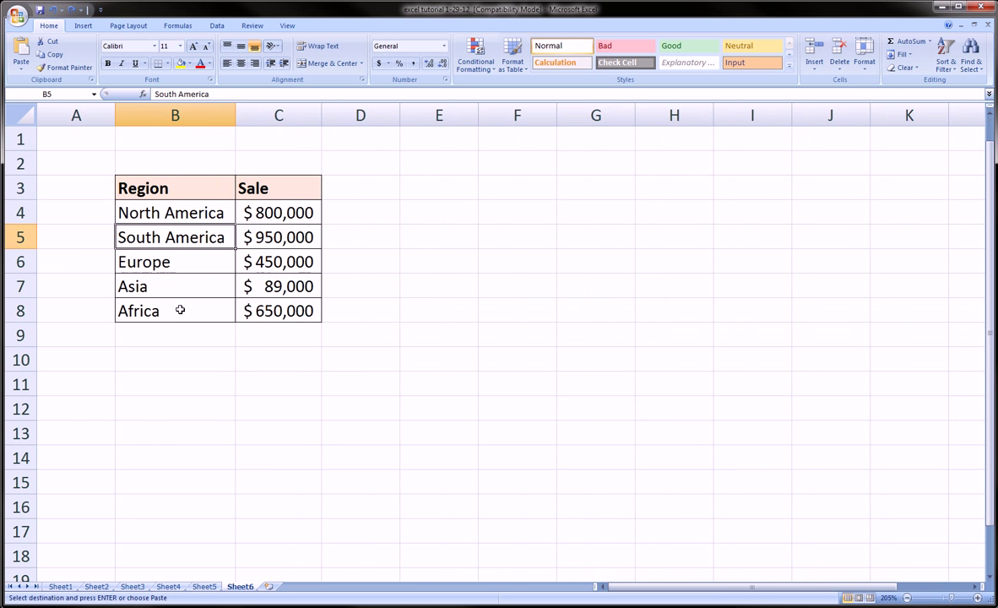
scroll(179, 310, "up", 6, "ctrl")
scroll(180, 310, "up", 4, "ctrl")
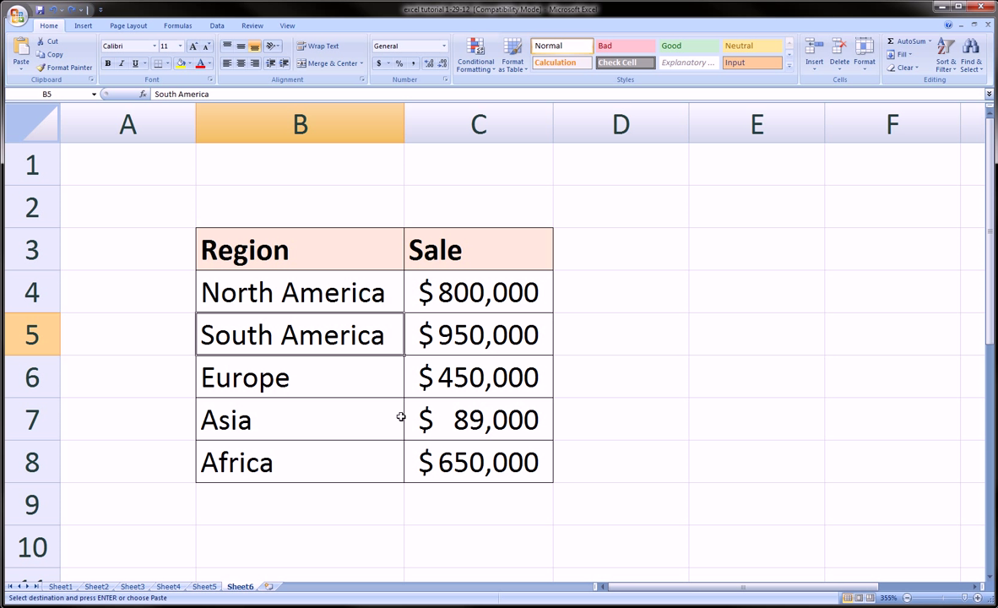
Enter the label 'Customer Information' in cell H5
left_click_drag(635, 586, 650, 586)
left_click(764, 330)
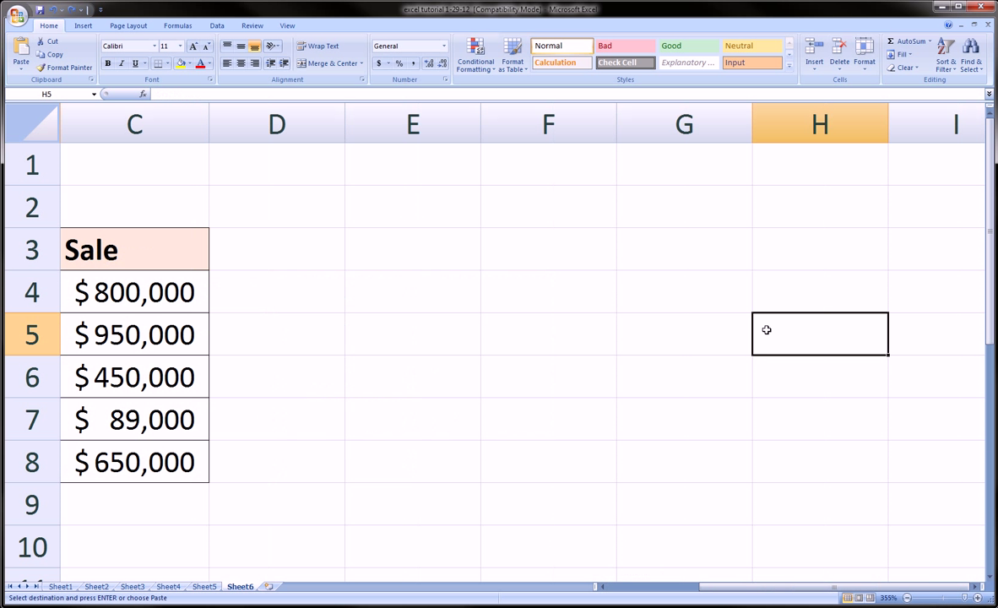
type("M")
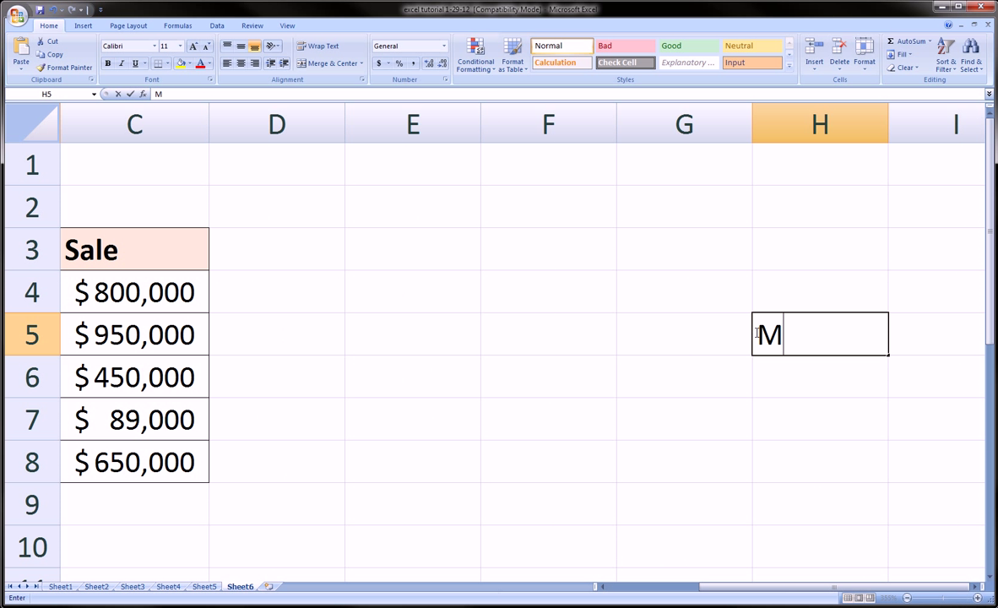
type("y Nam")
key("BackSpace")
key("BackSpace")
key("BackSpace")
key("BackSpace")
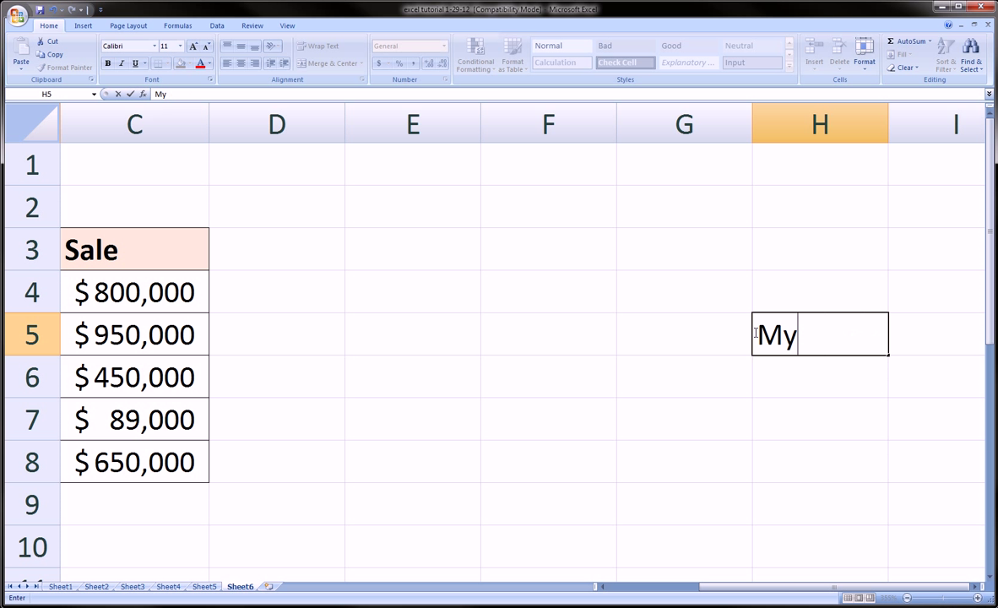
key("BackSpace")
key("BackSpace")
type("Custo")
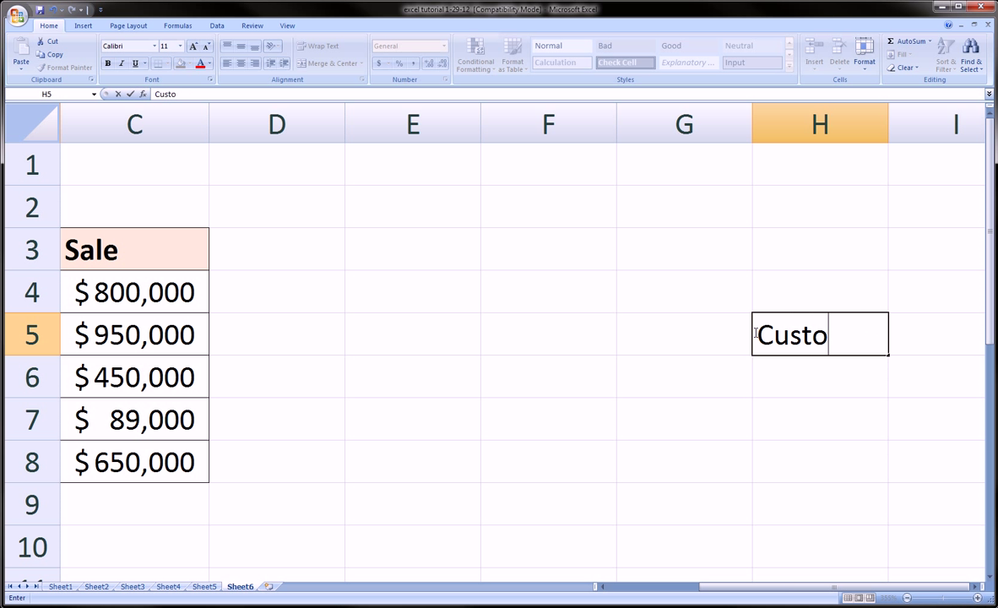
type("mer Infor")
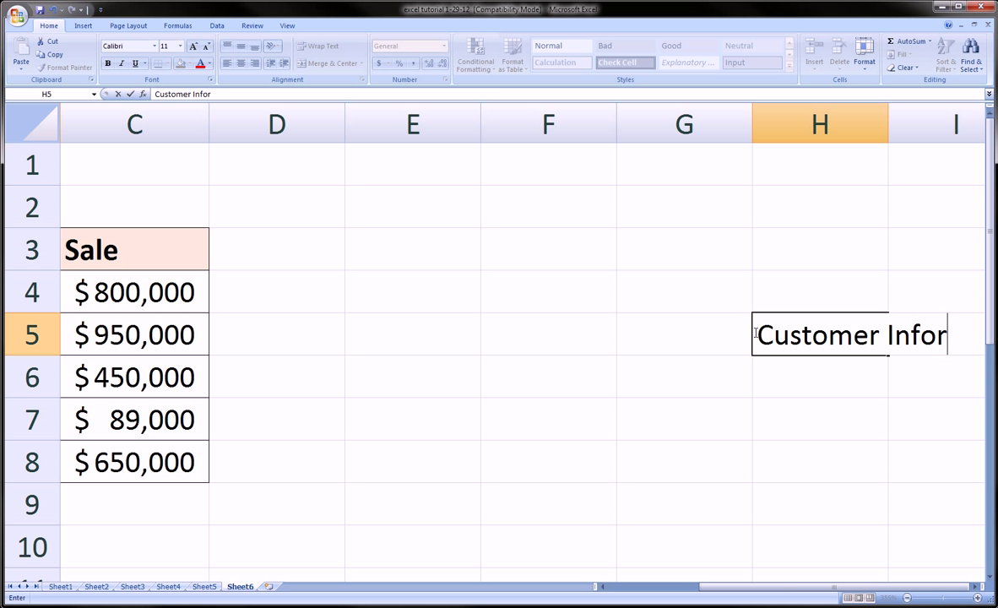
type("mation")
key("Return")
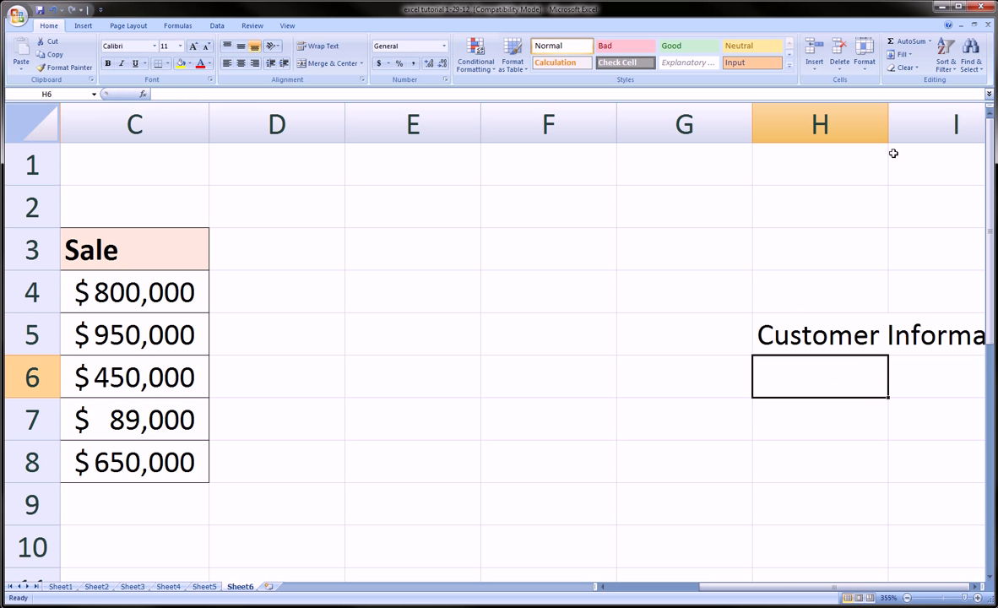
AutoFit column H and correct the typo in the H5 label
left_click(893, 118)
double_click(888, 131)
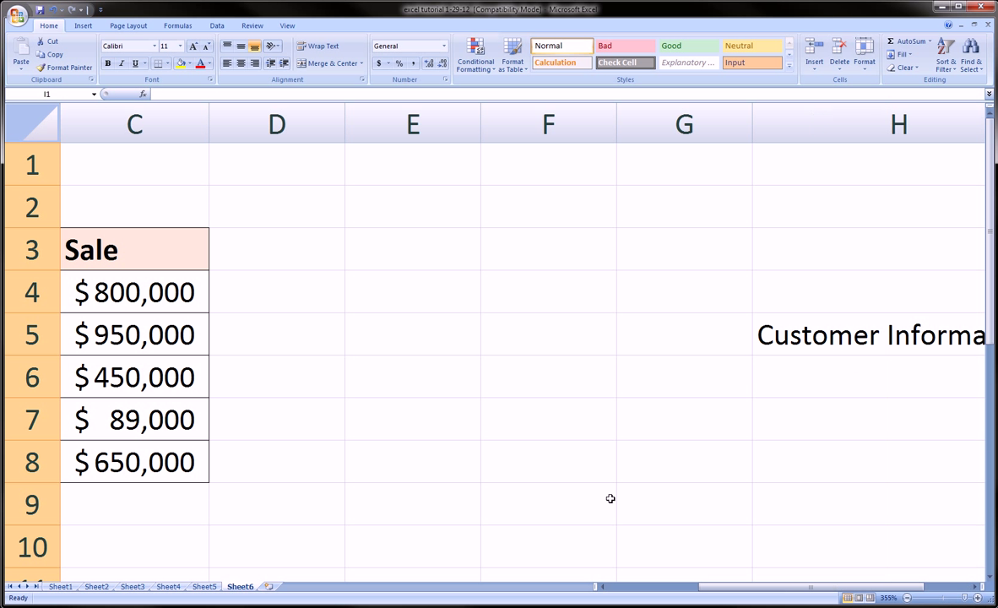
scroll(607, 496, "up", 1, "ctrl")
mouse_move(717, 587)
left_mouse_down()
mouse_move(626, 595)
mouse_move(732, 602)
left_mouse_up()
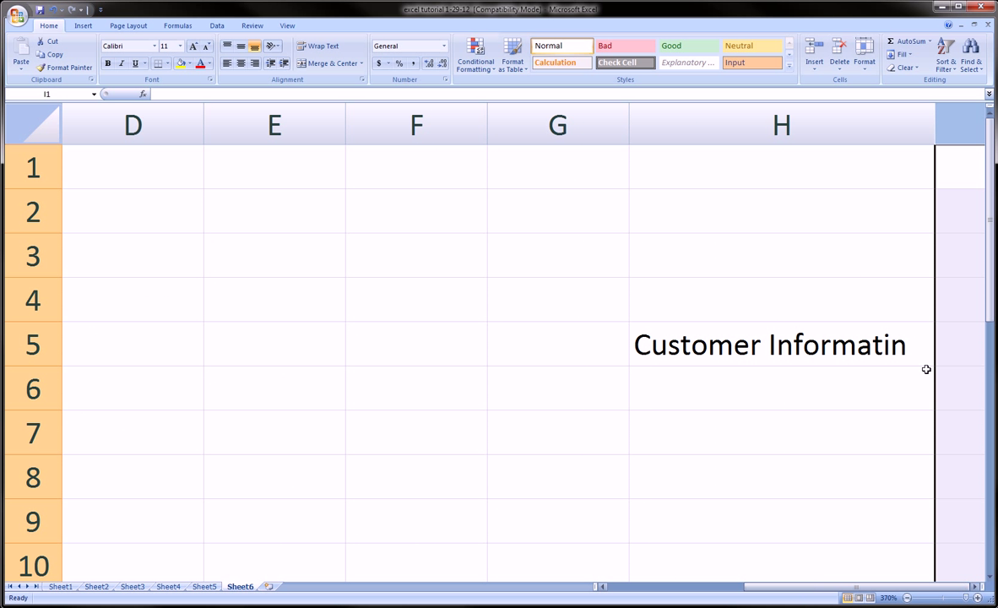
double_click(890, 343)
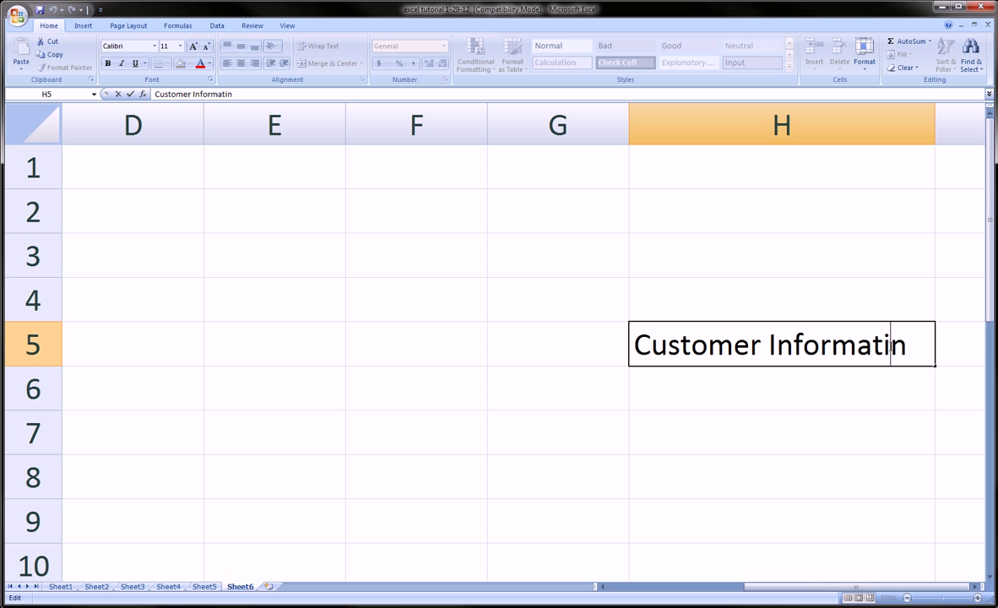
type("o")
left_click(581, 408)
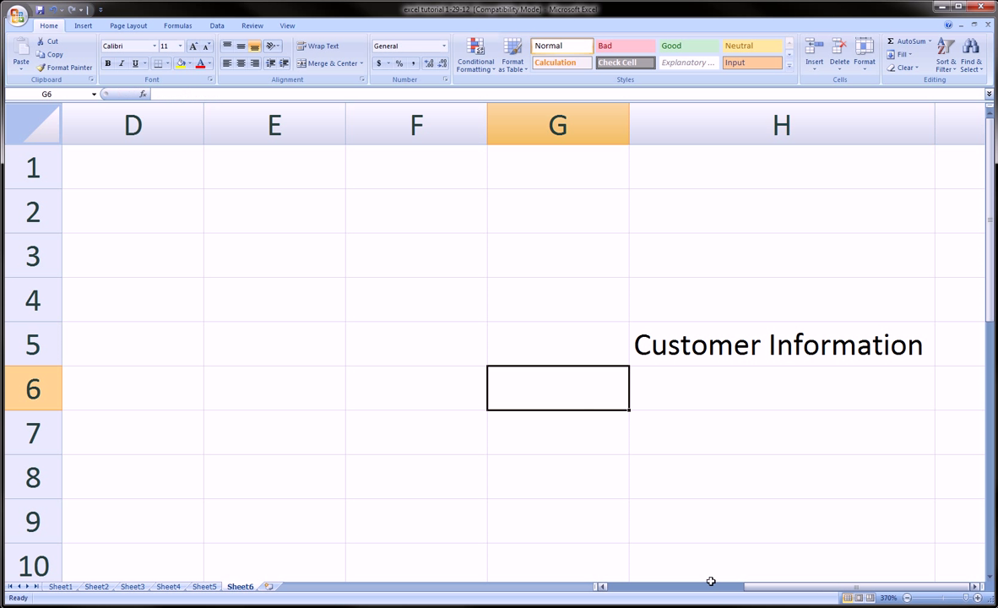
left_click_drag(771, 587, 629, 575)
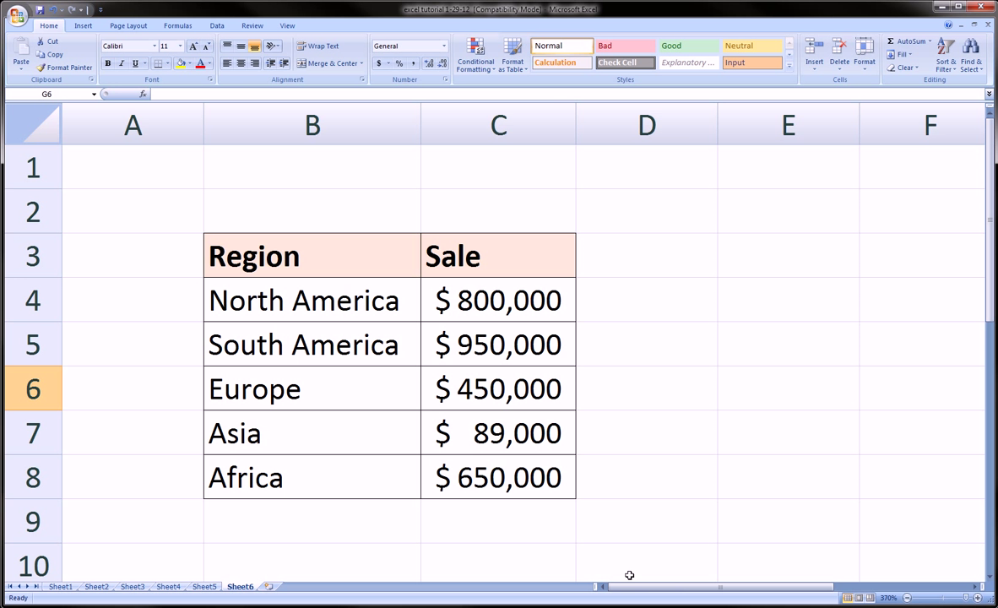
Ctrl-wheel zoom out to 220% to show the table and H5 heading together
scroll(546, 464, "down", 2)
scroll(543, 465, "down", 2)
scroll(541, 465, "down", 1)
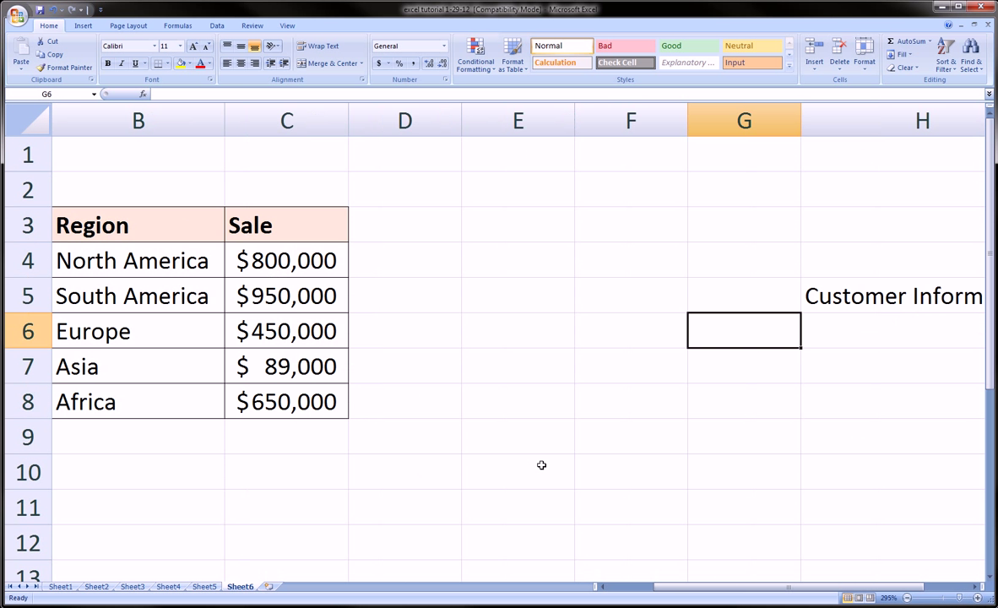
scroll(541, 465, "down", 4)
scroll(541, 465, "down", 1)
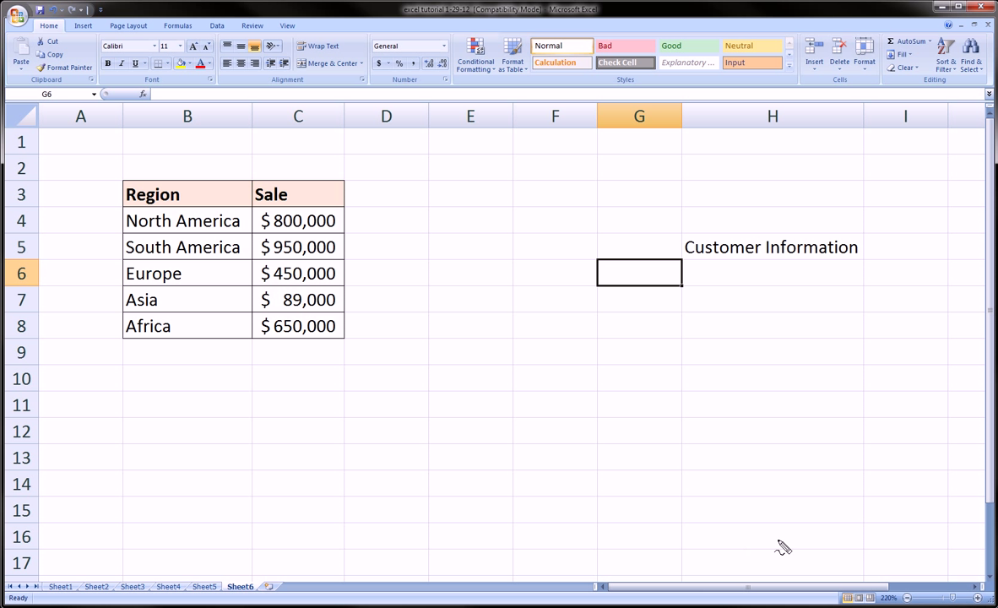
mouse_move(867, 572)
left_mouse_down()
mouse_move(908, 557)
mouse_move(973, 565)
mouse_move(989, 585)
mouse_move(979, 604)
left_mouse_up()
left_click_drag(874, 601, 865, 574)
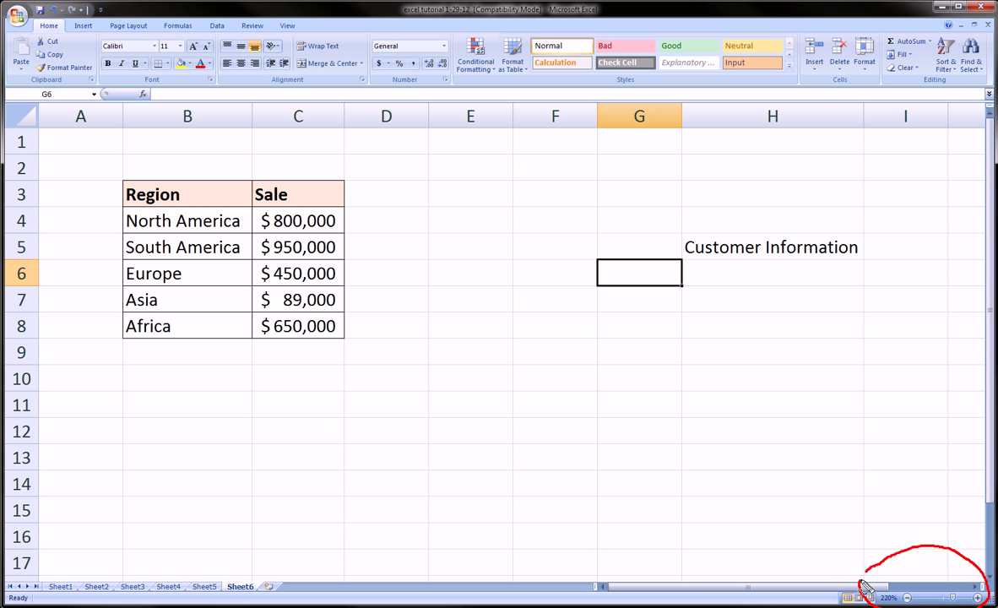
mouse_move(577, 397)
left_mouse_down()
mouse_move(795, 500)
mouse_move(738, 511)
left_mouse_up()
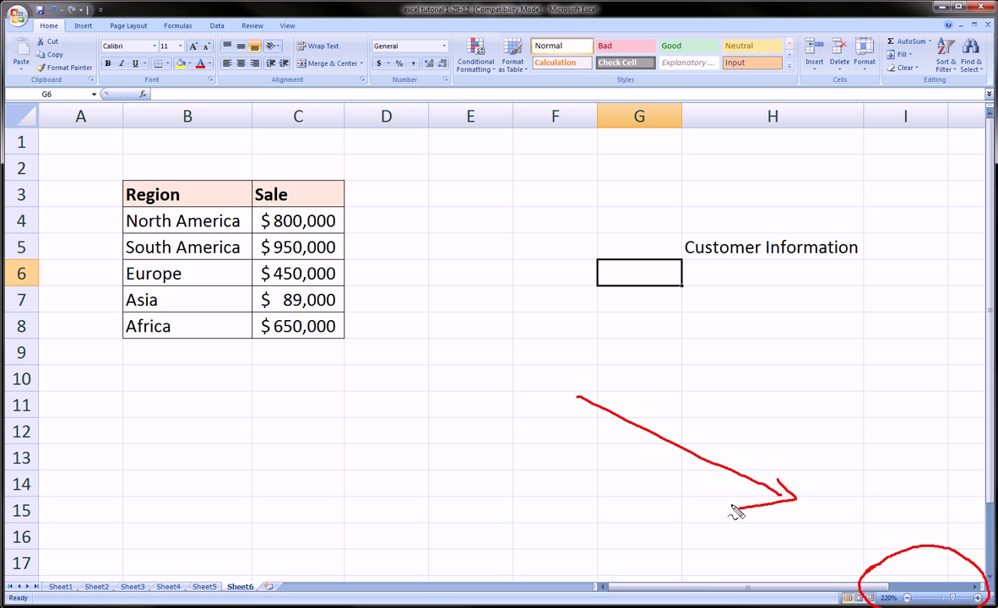
Use the status-bar Zoom Out and Zoom In buttons to settle at 130%
key("Escape")
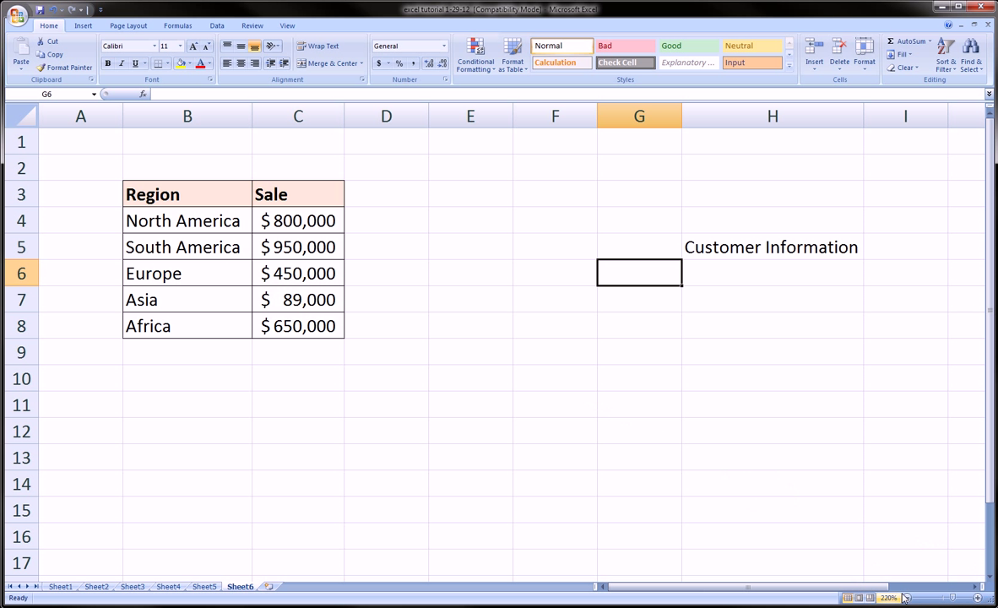
left_click(905, 598)
left_click(906, 597)
left_click(906, 597)
left_click(906, 597)
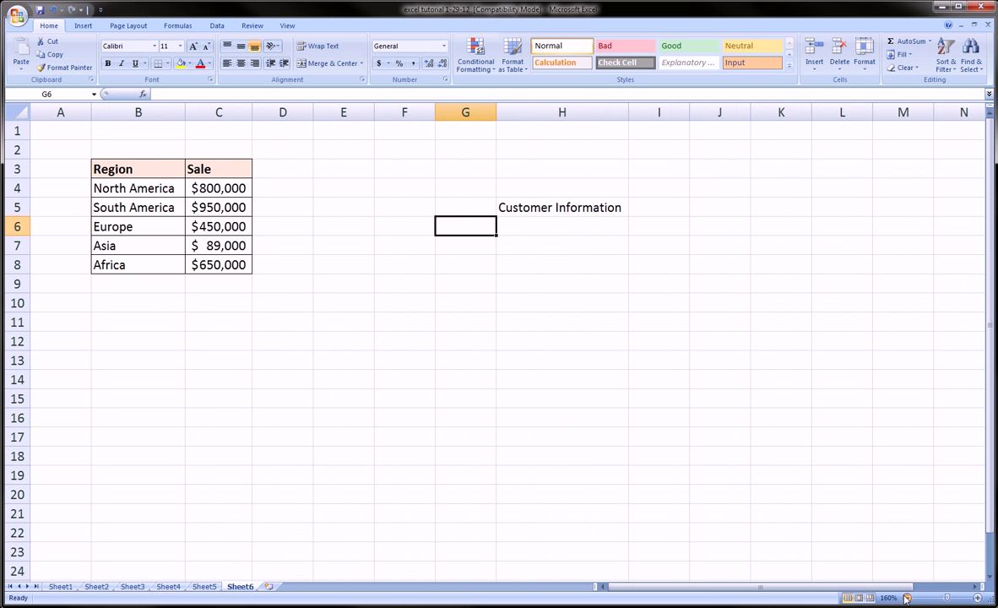
left_click(977, 597)
left_click(977, 597)
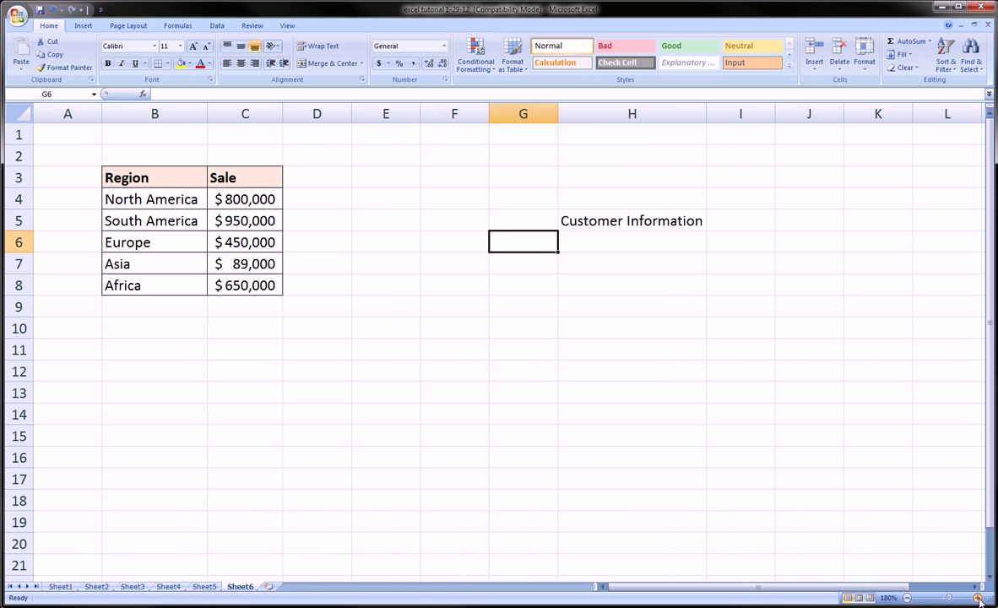
left_click(978, 597)
left_click(906, 597)
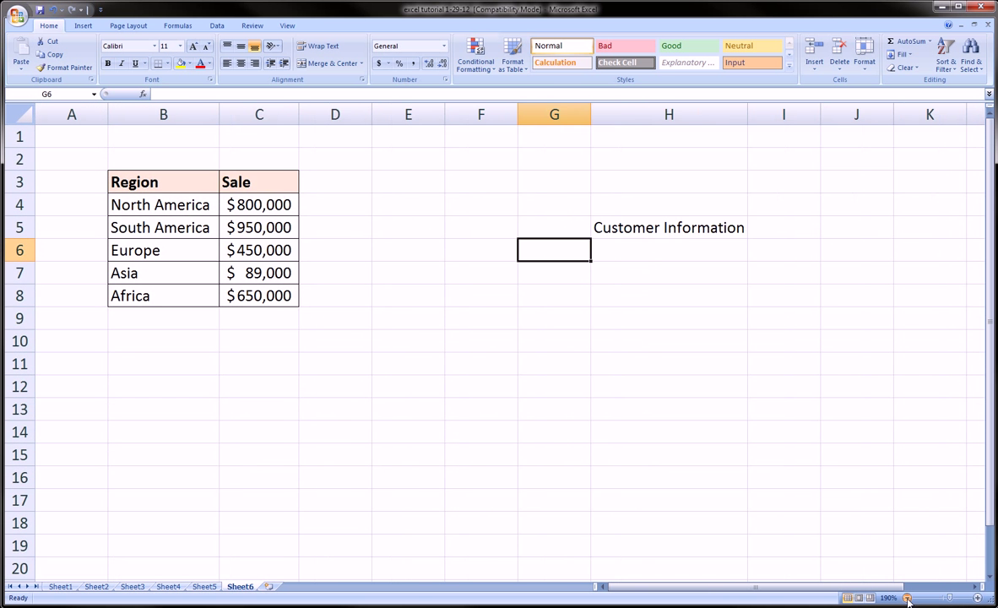
left_click(905, 598)
left_click(906, 598)
left_click(906, 598)
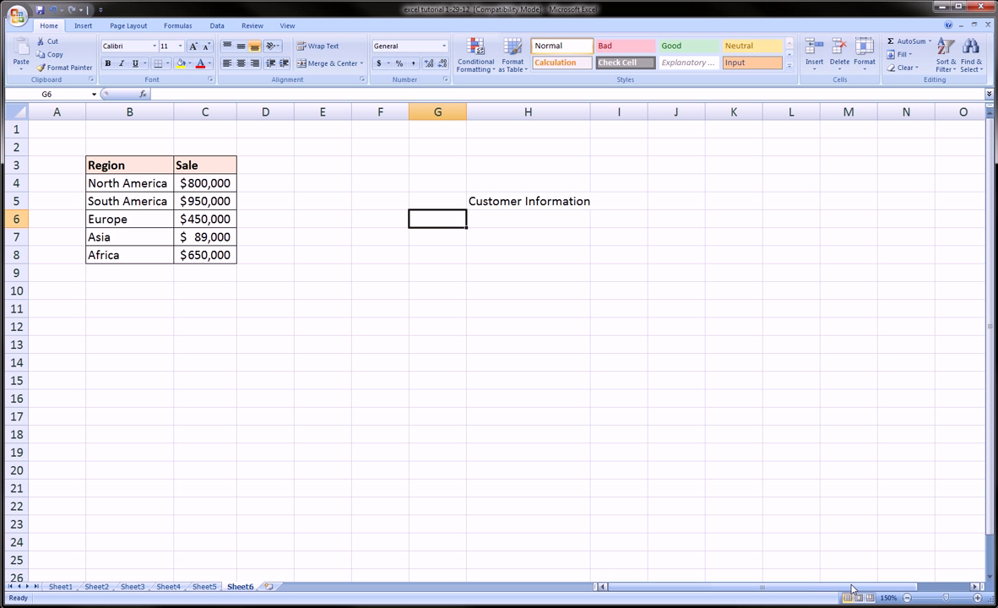
left_click(906, 597)
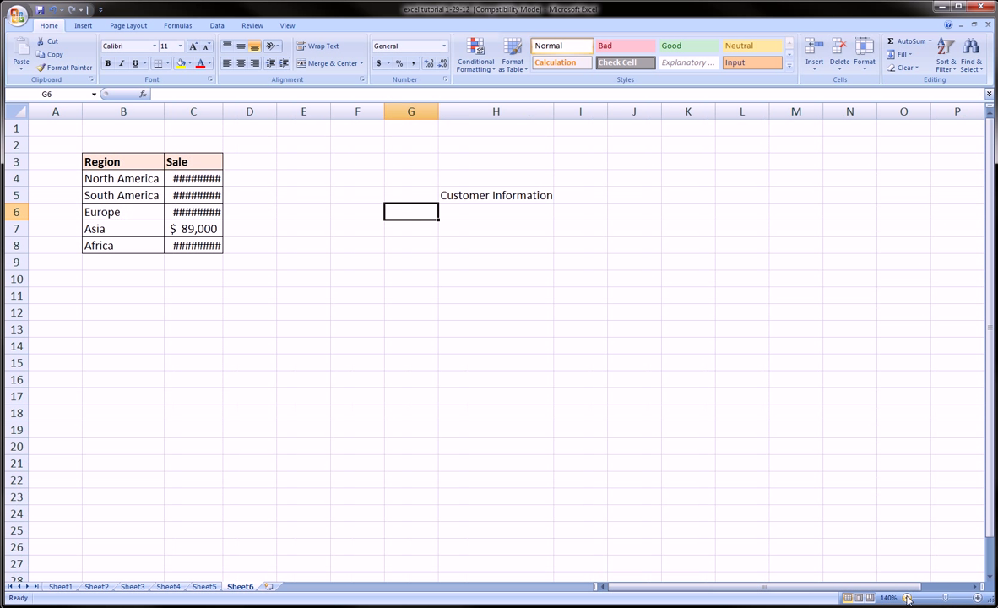
left_click(907, 597)
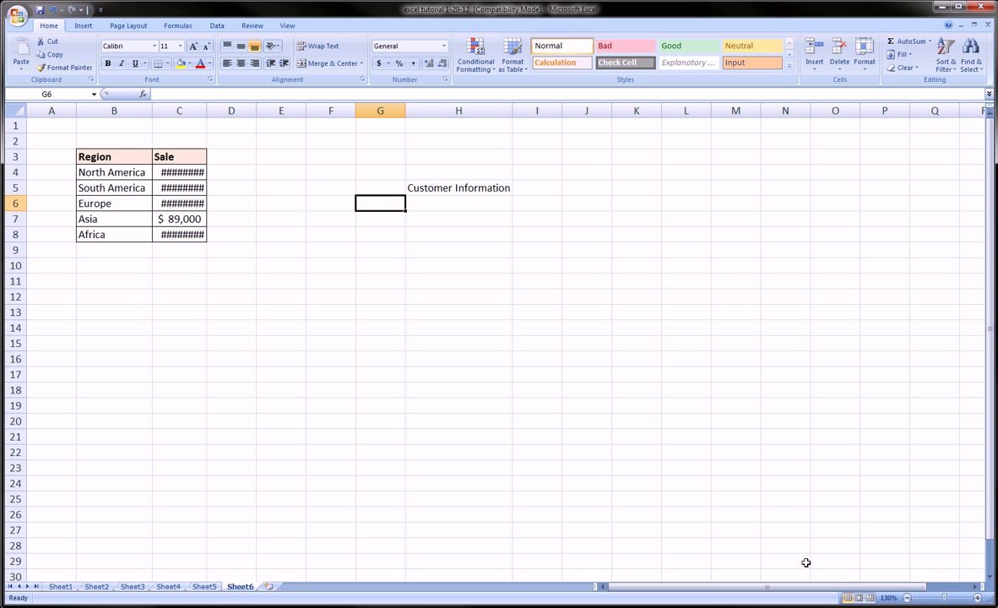
AutoFit column C so every Sale amount displays in full
left_click(211, 108)
double_click(209, 108)
left_click(476, 280)
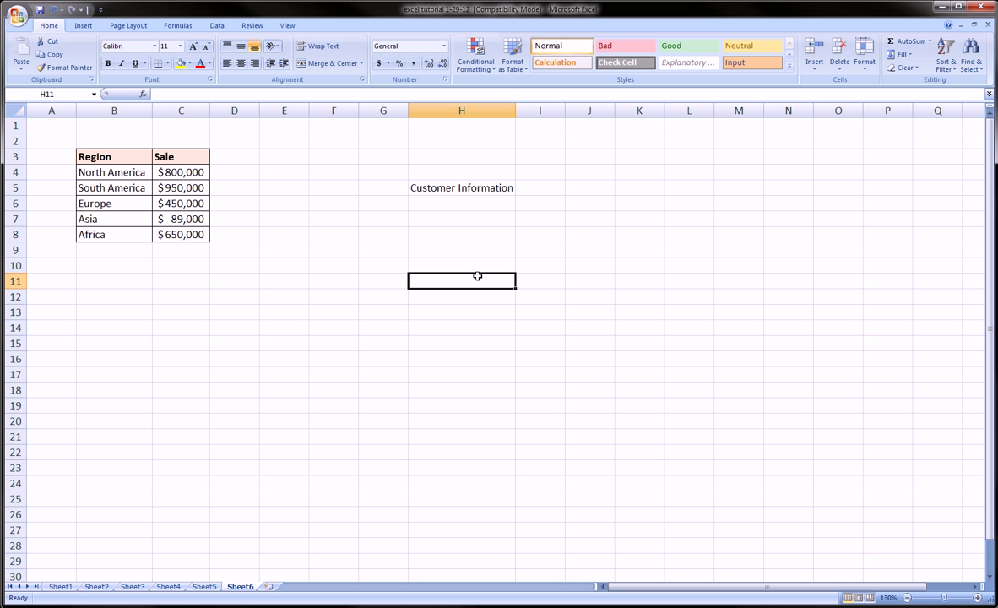
left_click(884, 559)
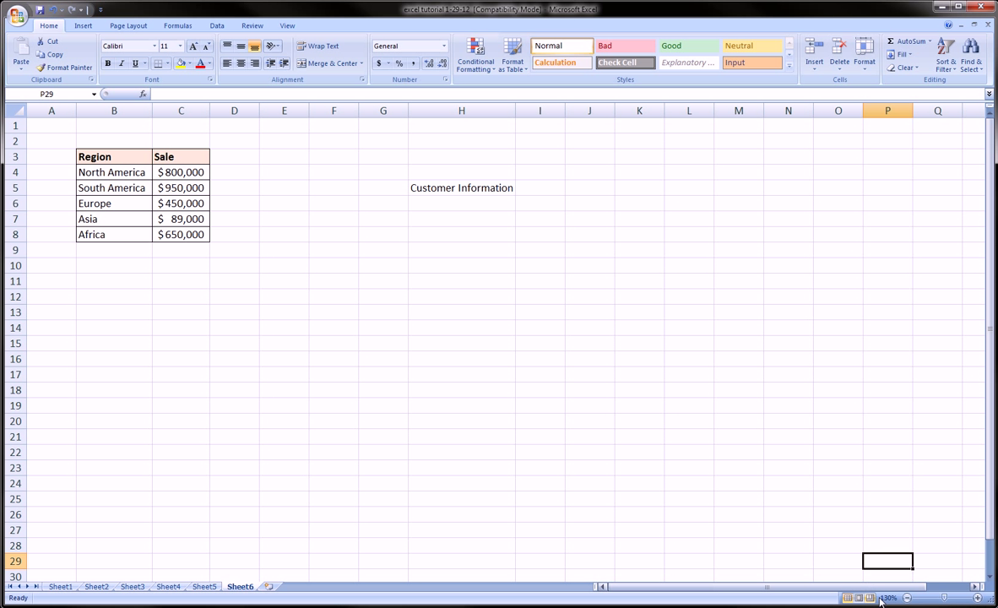
Select the Region and Sale table range B3:C8
left_click(80, 156)
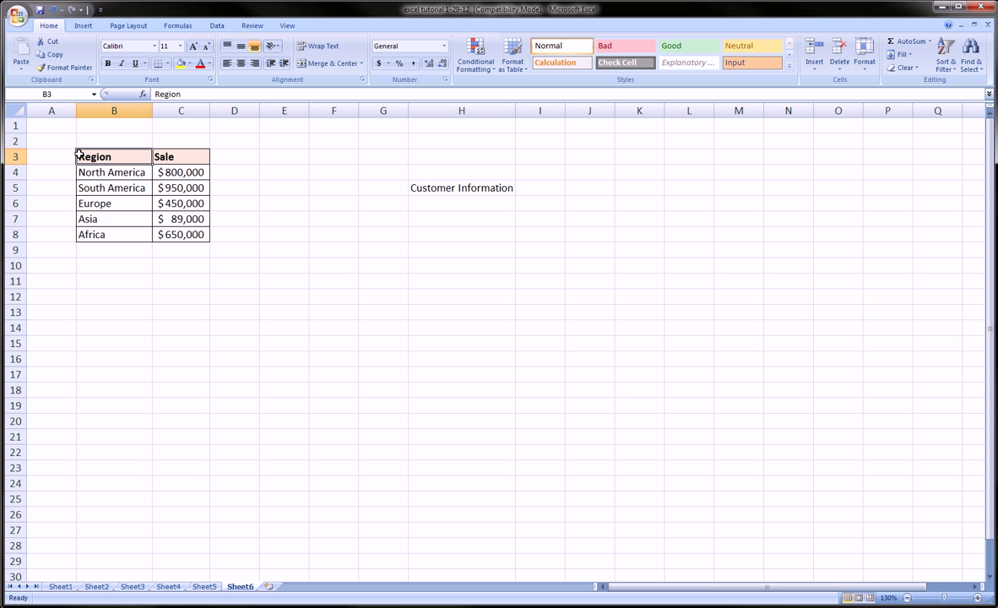
left_click_drag(93, 157, 179, 231)
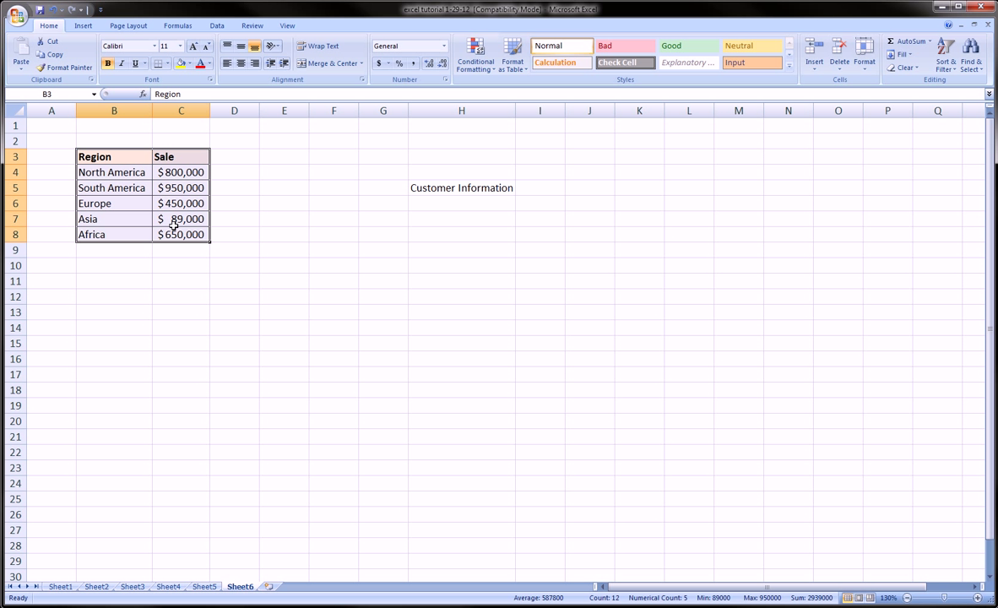
mouse_move(857, 564)
left_mouse_down()
mouse_move(887, 559)
mouse_move(857, 561)
left_mouse_up()
mouse_move(818, 484)
left_mouse_down()
mouse_move(886, 591)
mouse_move(892, 579)
left_mouse_up()
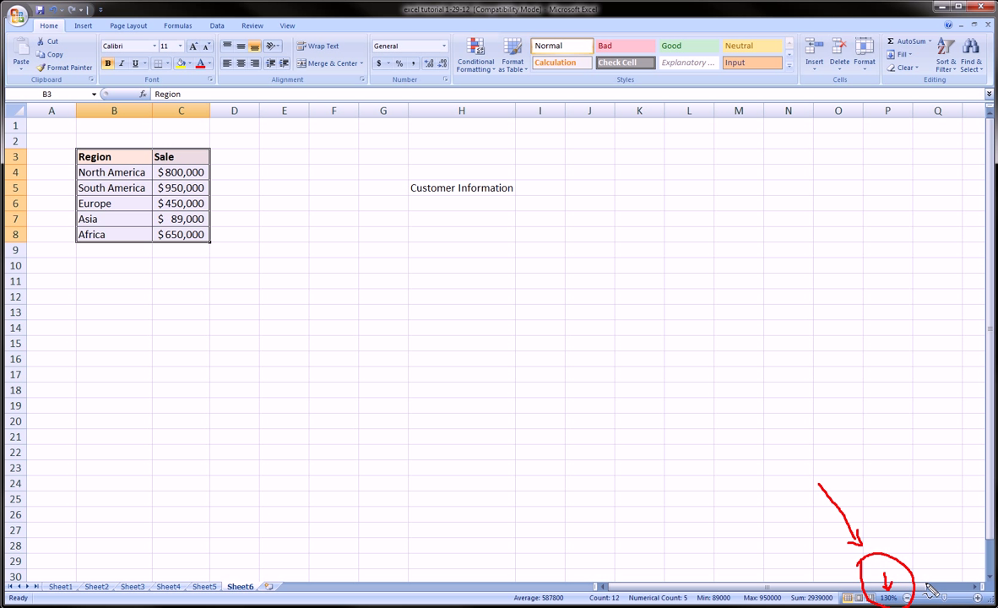
In the Zoom dialog, change Custom from 130 to 131, then choose Fit selection
left_click(888, 597)
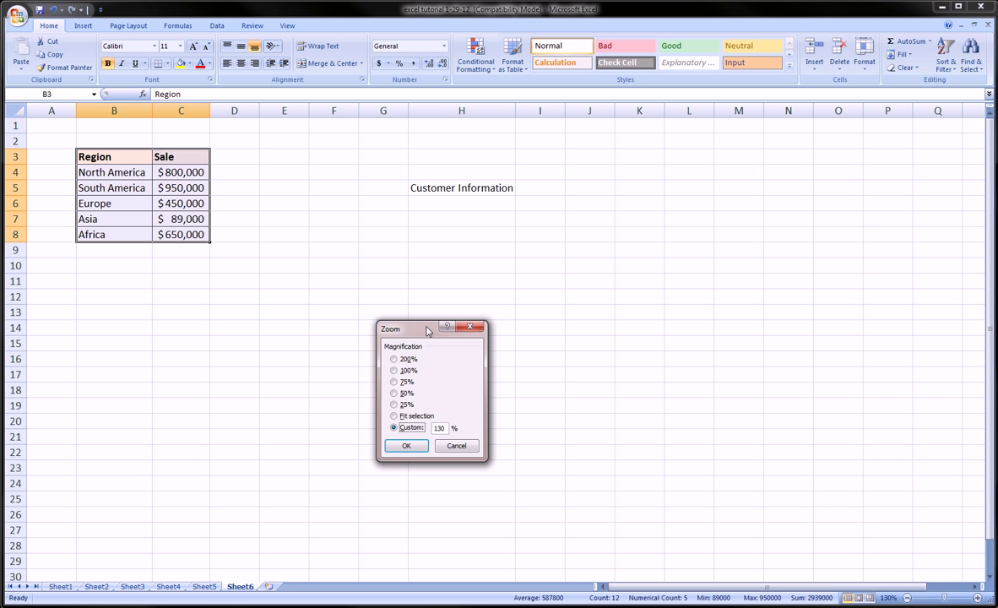
left_click_drag(428, 331, 397, 238)
mouse_move(331, 225)
left_mouse_down()
mouse_move(361, 213)
mouse_move(319, 249)
mouse_move(374, 263)
mouse_move(386, 278)
mouse_move(389, 313)
left_mouse_up()
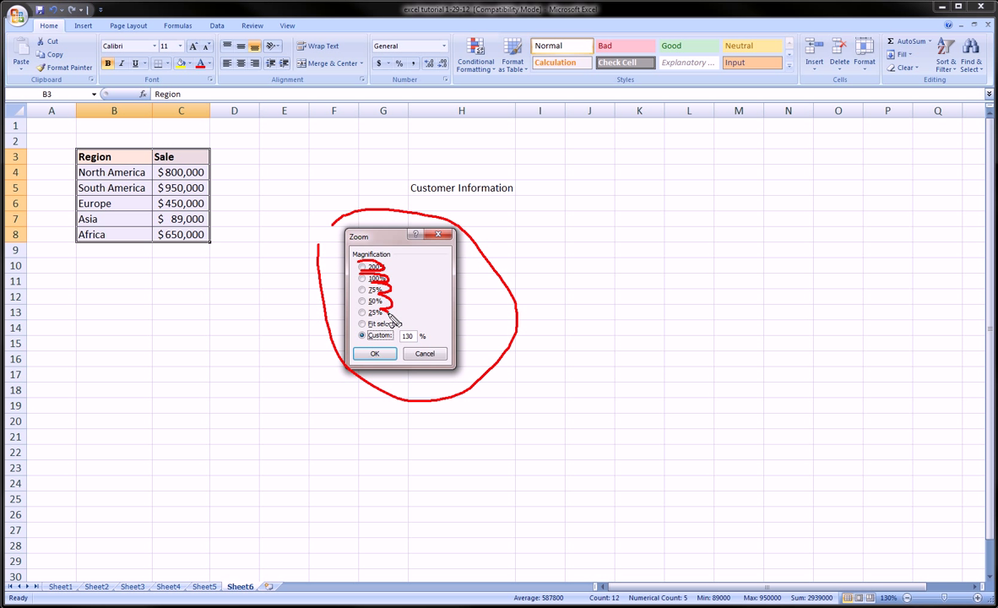
mouse_move(355, 342)
left_mouse_down()
mouse_move(384, 345)
mouse_move(359, 341)
left_mouse_up()
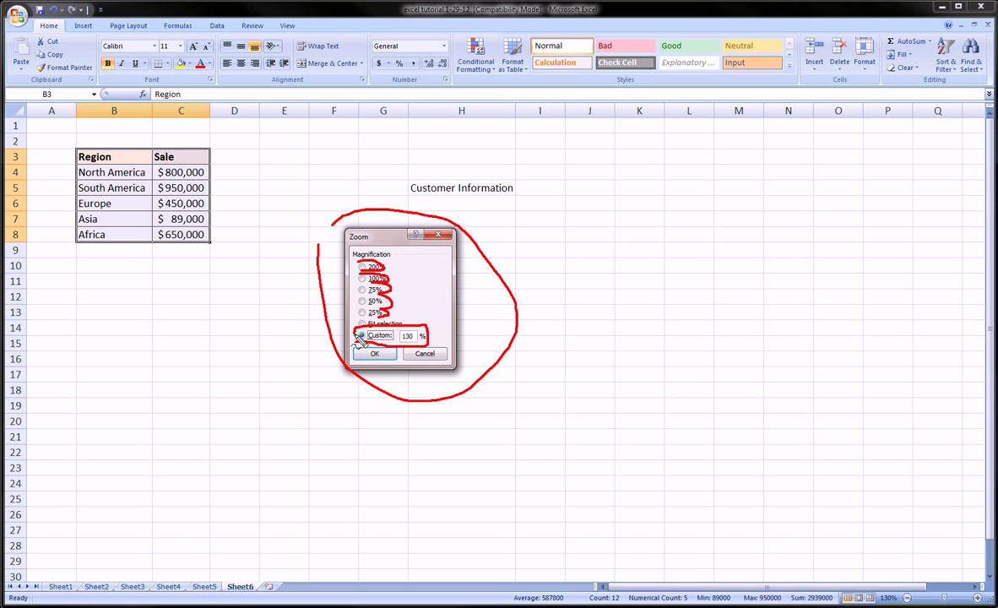
key("Escape")
double_click(407, 336)
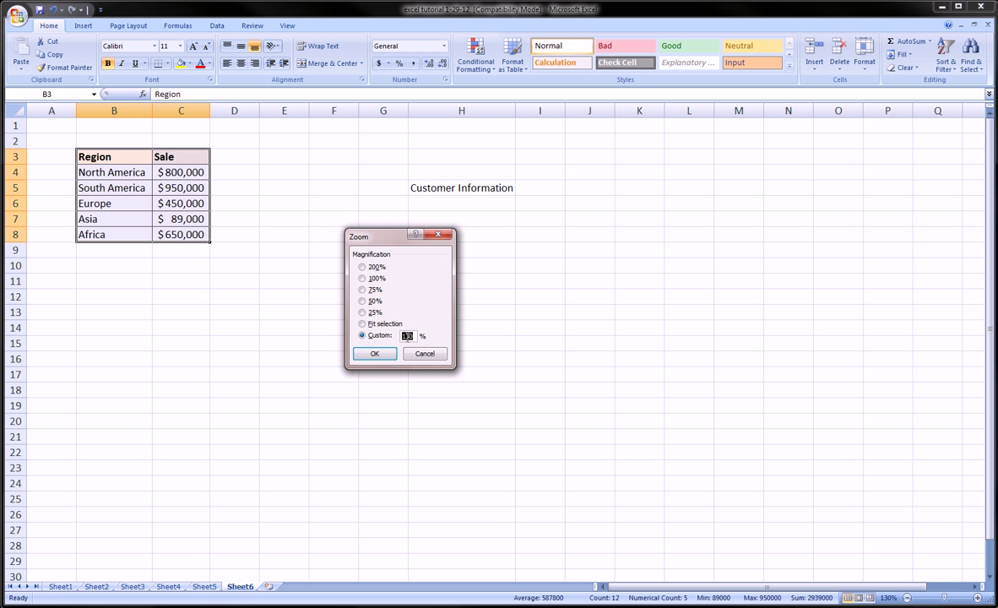
left_click(407, 336)
key("BackSpace")
type("1")
key("alt+f")
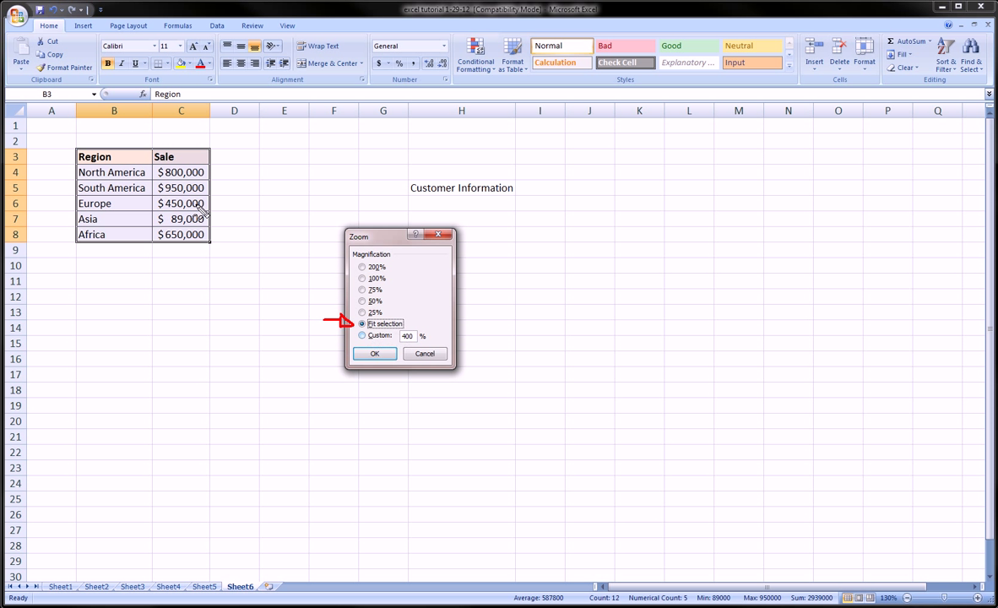
mouse_move(63, 138)
left_mouse_down()
mouse_move(226, 136)
mouse_move(56, 142)
left_mouse_up()
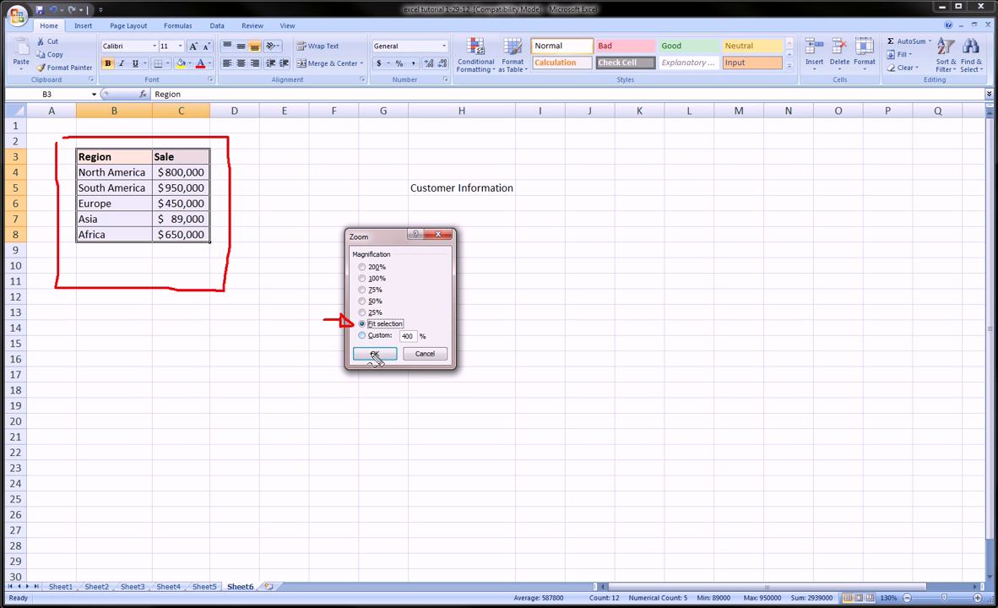
key("Escape")
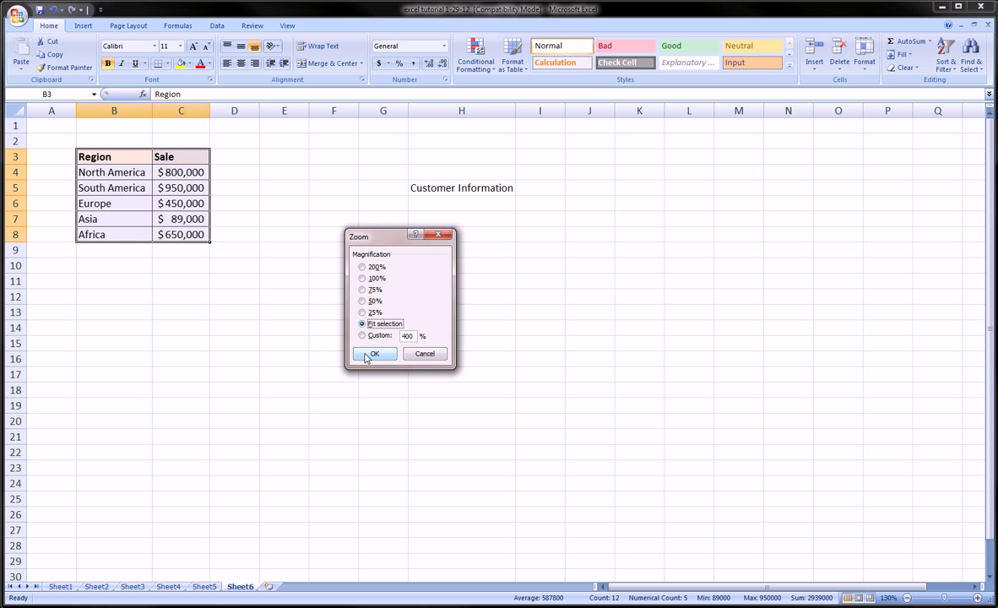
Apply the Fit selection zoom, then step out and in to end at 390%
left_click(374, 354)
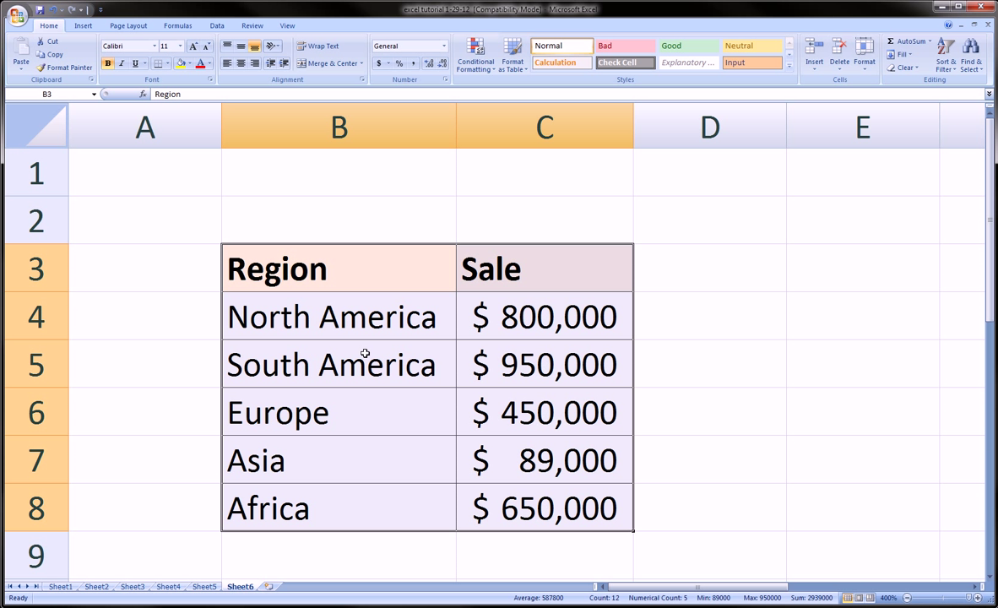
left_click(905, 599)
left_click(904, 599)
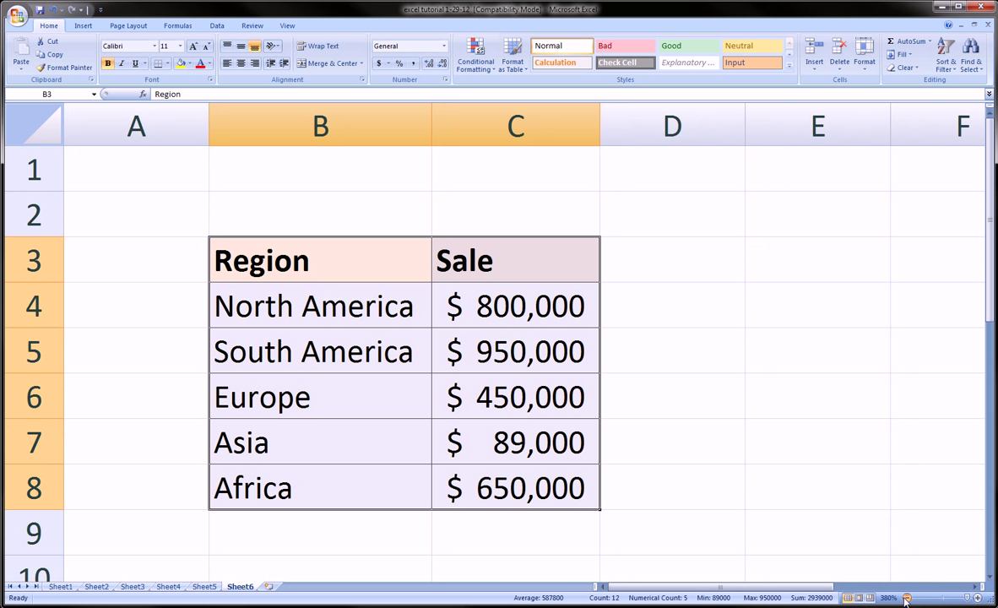
left_click(976, 599)
left_click(976, 599)
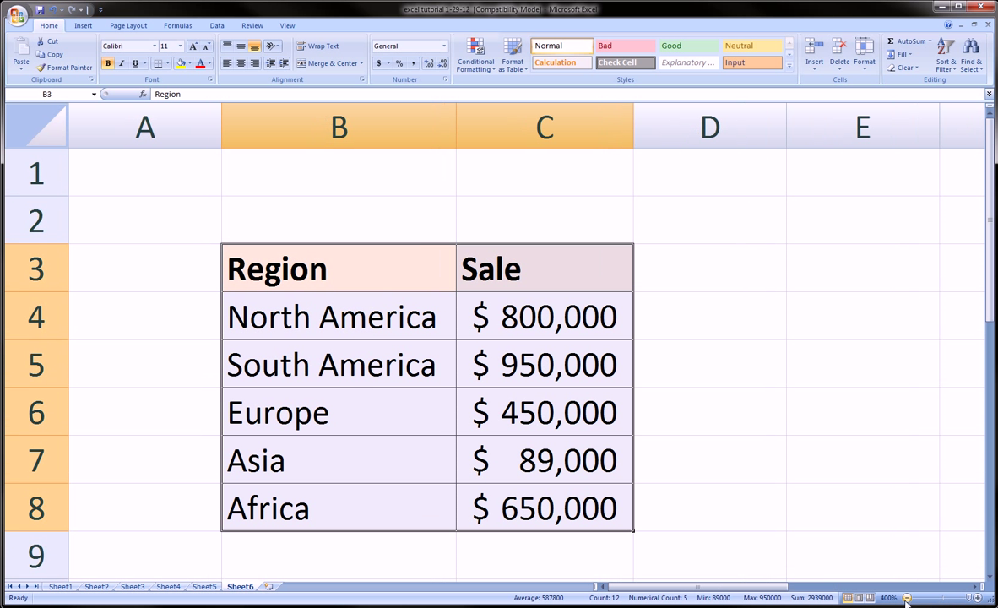
left_click(905, 599)
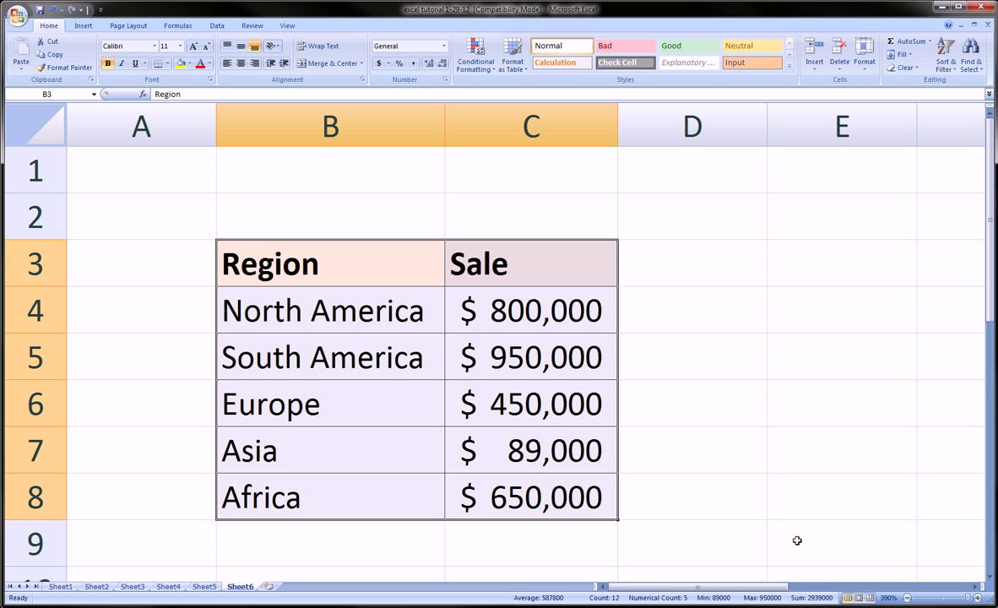
Select cell D5 and Ctrl-wheel through several zoom levels, ending at 250%
left_click(700, 365)
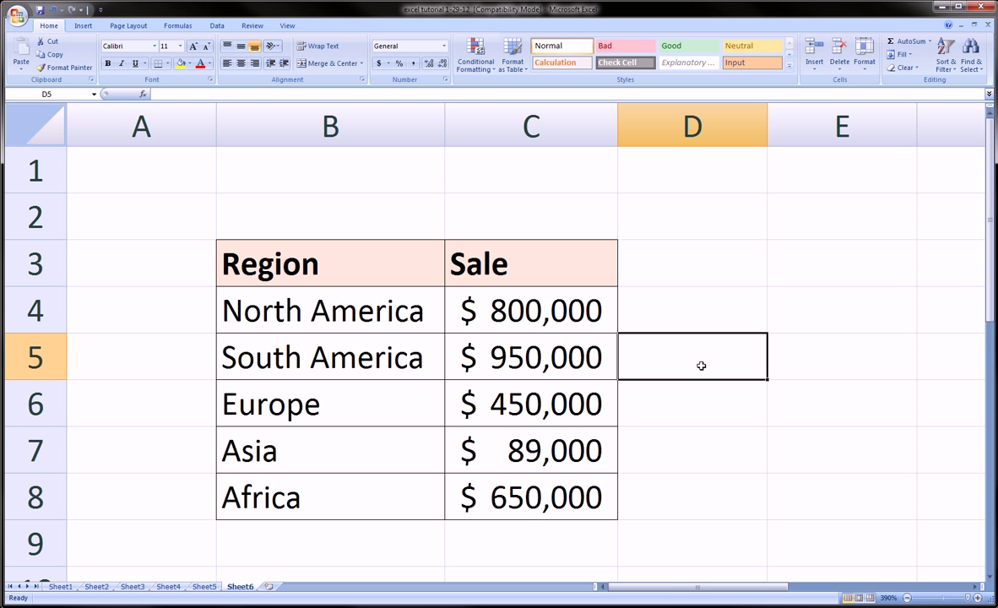
scroll(699, 365, "down", 1)
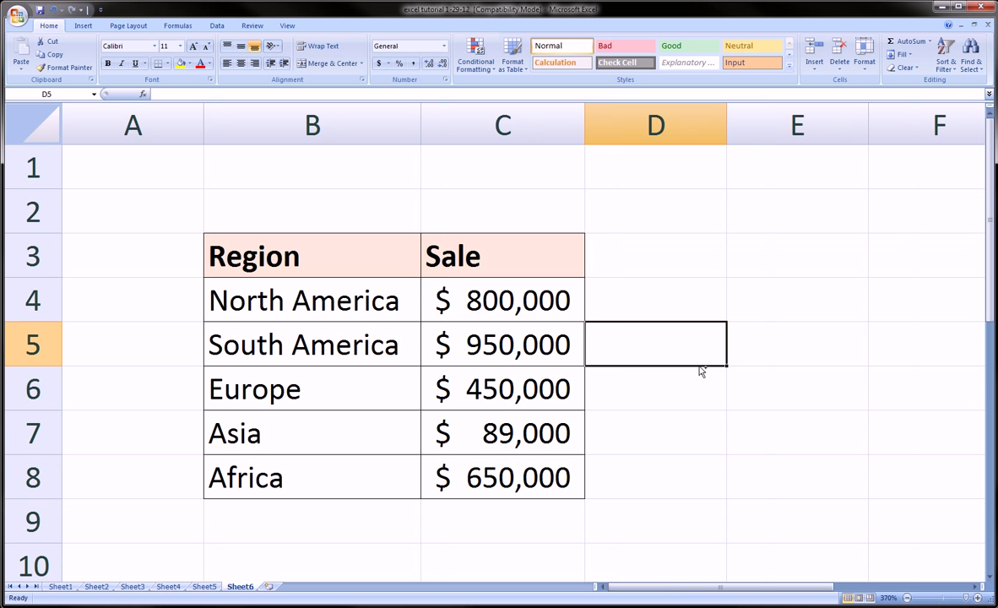
scroll(699, 366, "down", 1)
scroll(698, 366, "down", 1)
scroll(698, 366, "down", 1)
scroll(699, 365, "down", 1)
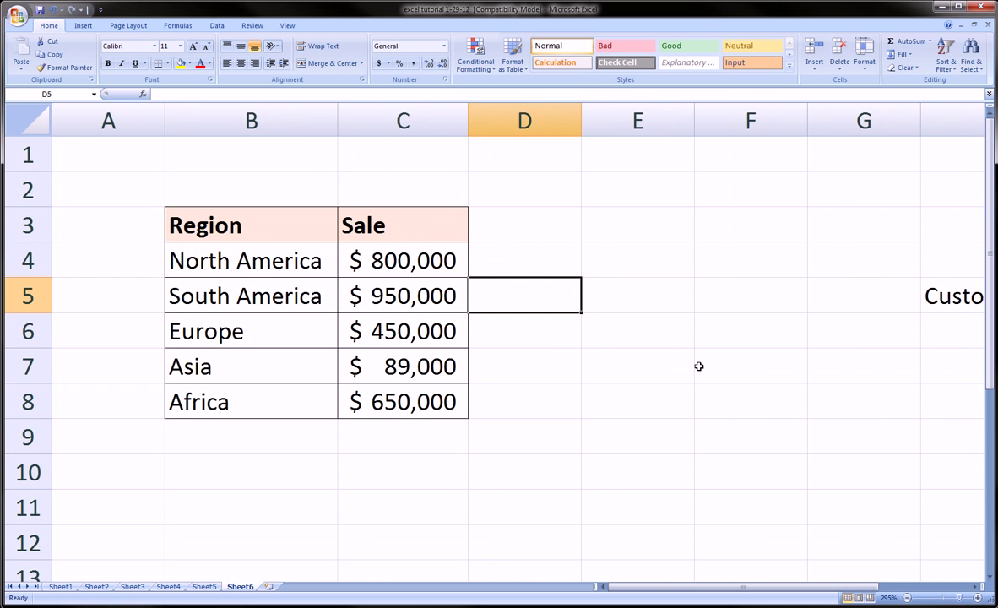
scroll(699, 366, "down", 2)
scroll(699, 366, "down", 1)
scroll(699, 366, "down", 2)
scroll(699, 366, "up", 2)
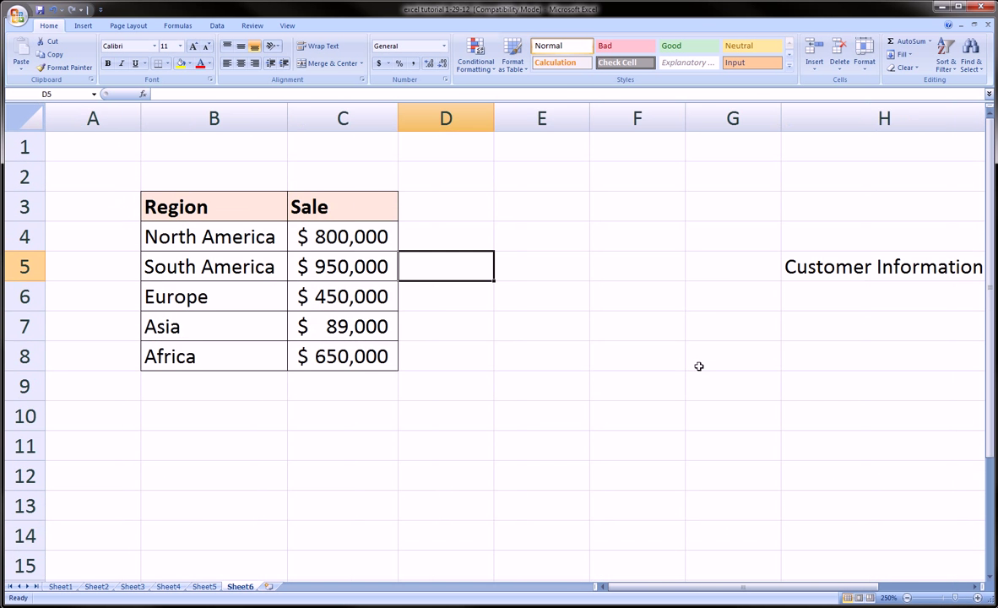
scroll(699, 366, "up", 2)
scroll(699, 366, "up", 1)
scroll(699, 366, "up", 4)
scroll(698, 365, "up", 1)
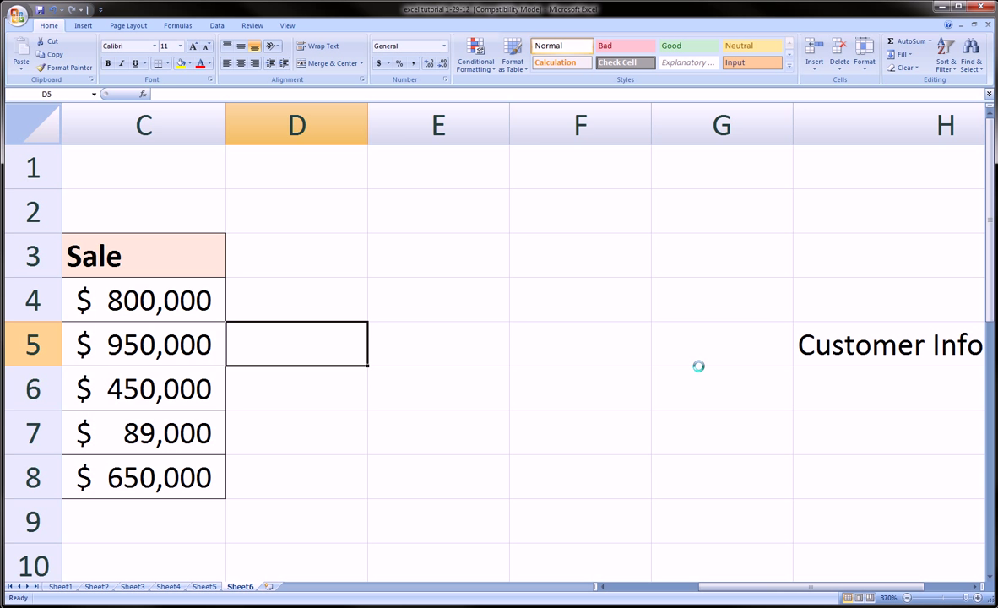
scroll(699, 365, "down", 3)
scroll(699, 365, "down", 1)
scroll(699, 365, "down", 2)
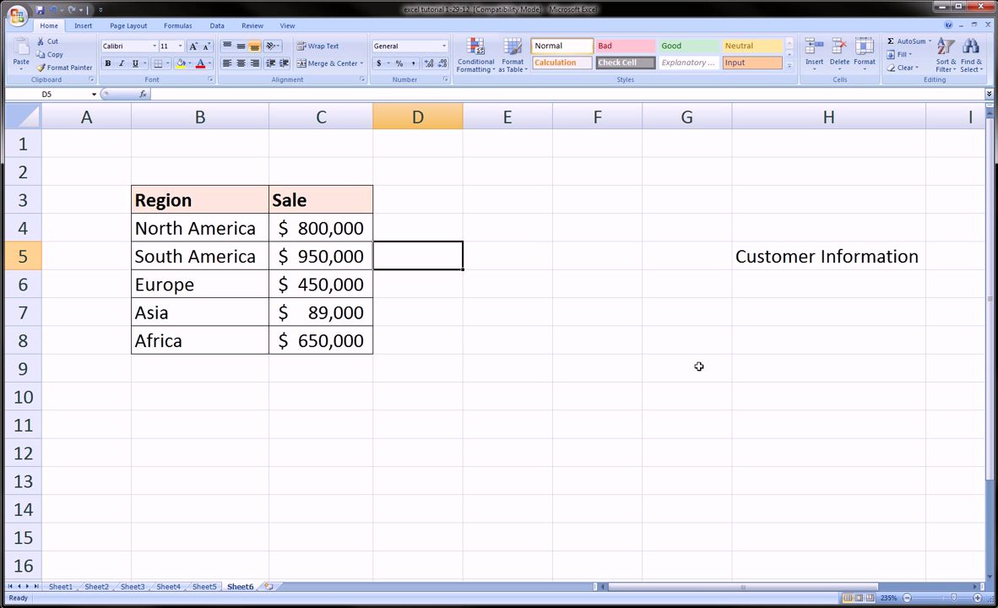
scroll(699, 366, "up", 4)
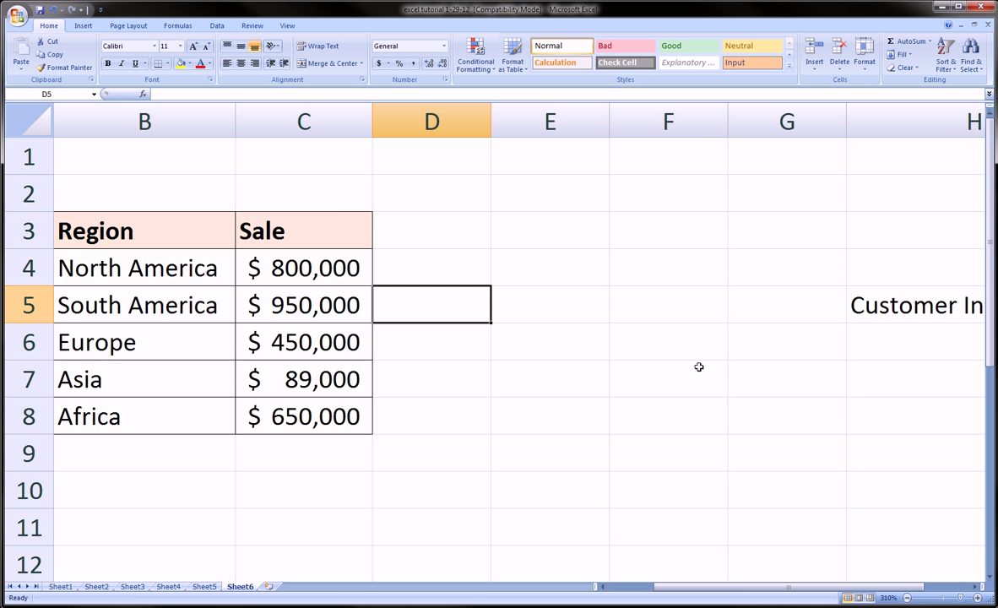
scroll(699, 367, "down", 3)
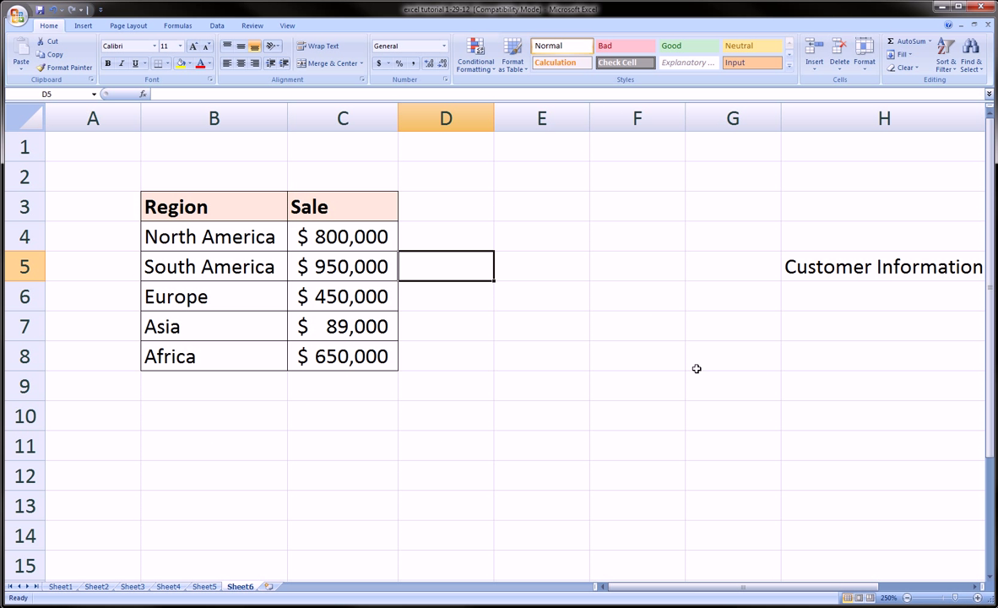
left_click_drag(574, 326, 584, 346)
mouse_move(573, 336)
left_mouse_down()
mouse_move(614, 334)
mouse_move(625, 347)
mouse_move(659, 351)
mouse_move(671, 341)
left_mouse_up()
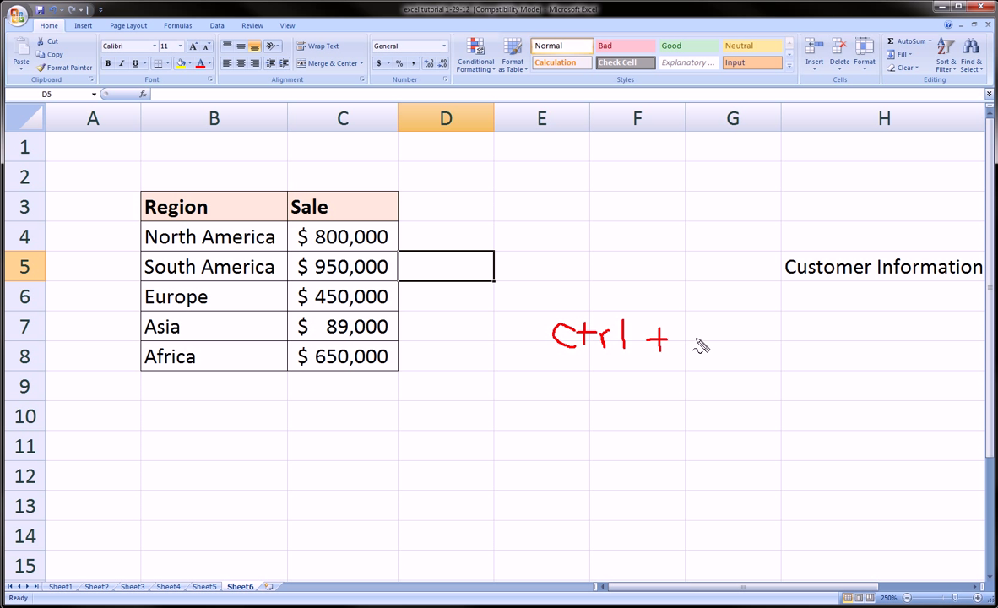
mouse_move(703, 329)
left_mouse_down()
mouse_move(710, 355)
mouse_move(731, 334)
mouse_move(739, 355)
mouse_move(784, 345)
mouse_move(780, 352)
mouse_move(793, 355)
left_mouse_up()
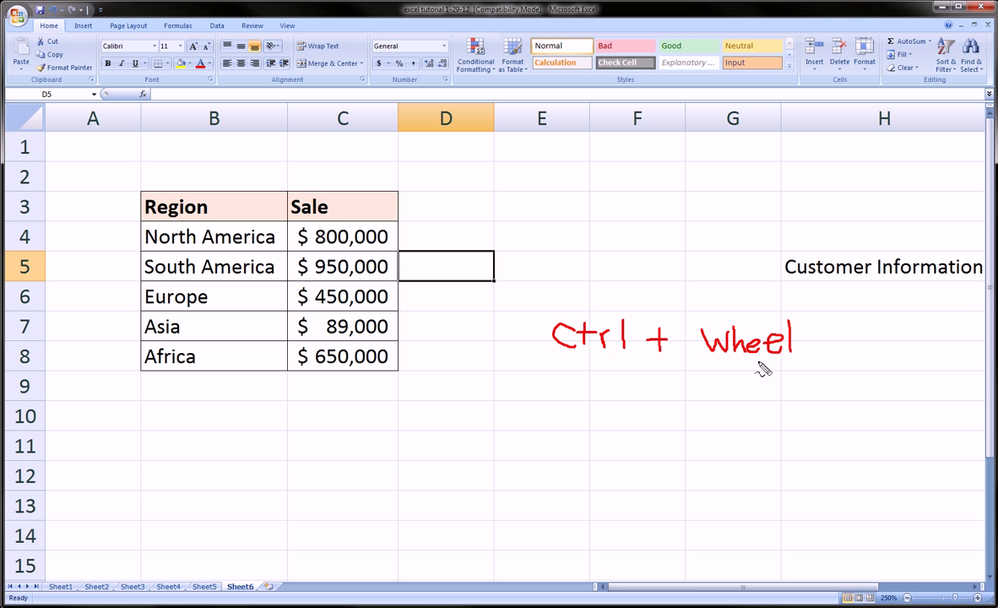
Adjust the zoom with Ctrl-wheel and hide column D with Ctrl+0
scroll(718, 371, "down", 2, "ctrl")
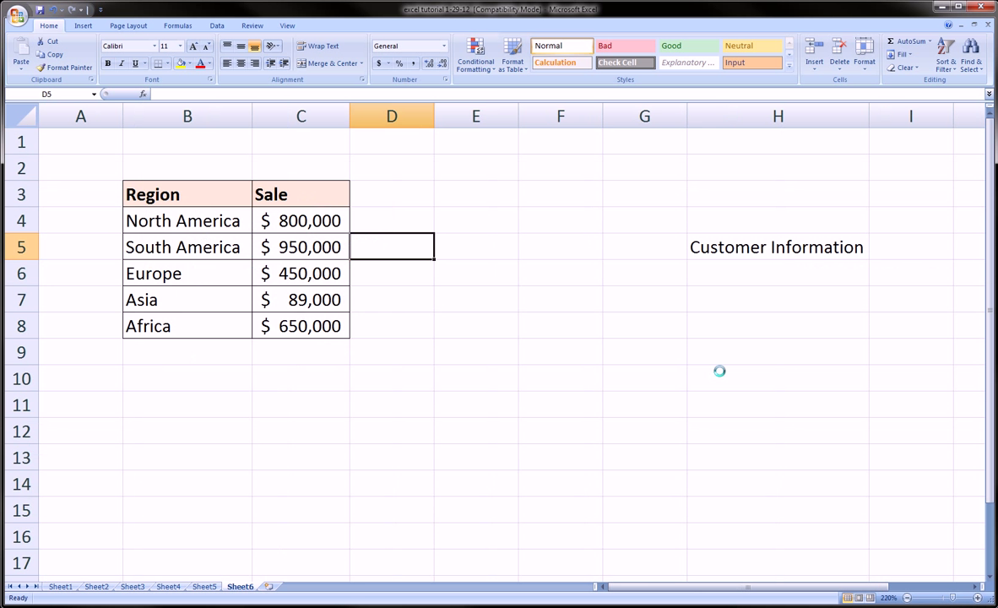
scroll(718, 371, "down", 2, "ctrl")
scroll(711, 382, "down", 4, "ctrl")
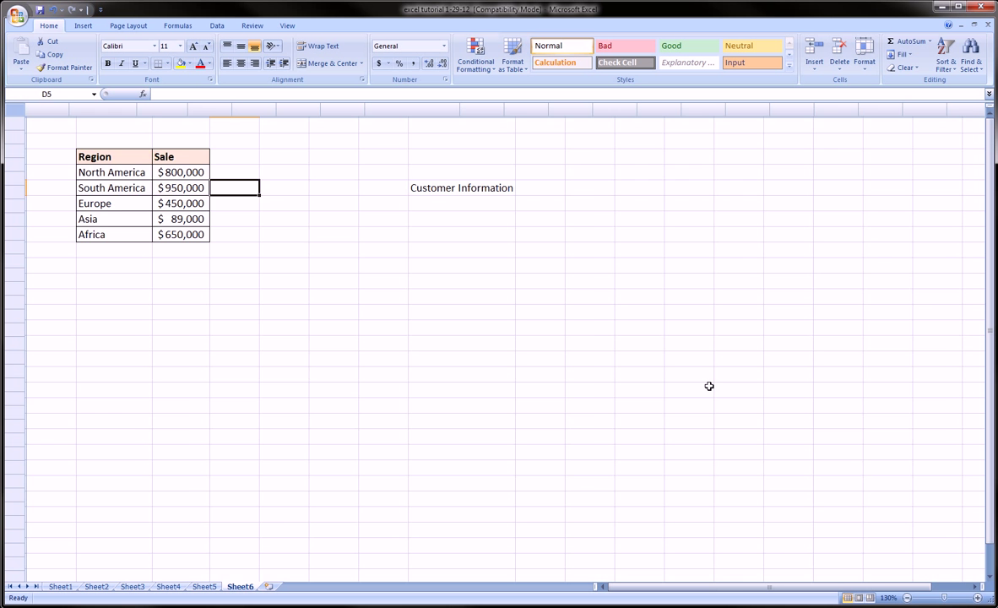
scroll(709, 386, "down", 1, "ctrl")
scroll(709, 385, "up", 2, "ctrl")
scroll(709, 385, "up", 2, "ctrl")
scroll(709, 386, "down", 1, "ctrl")
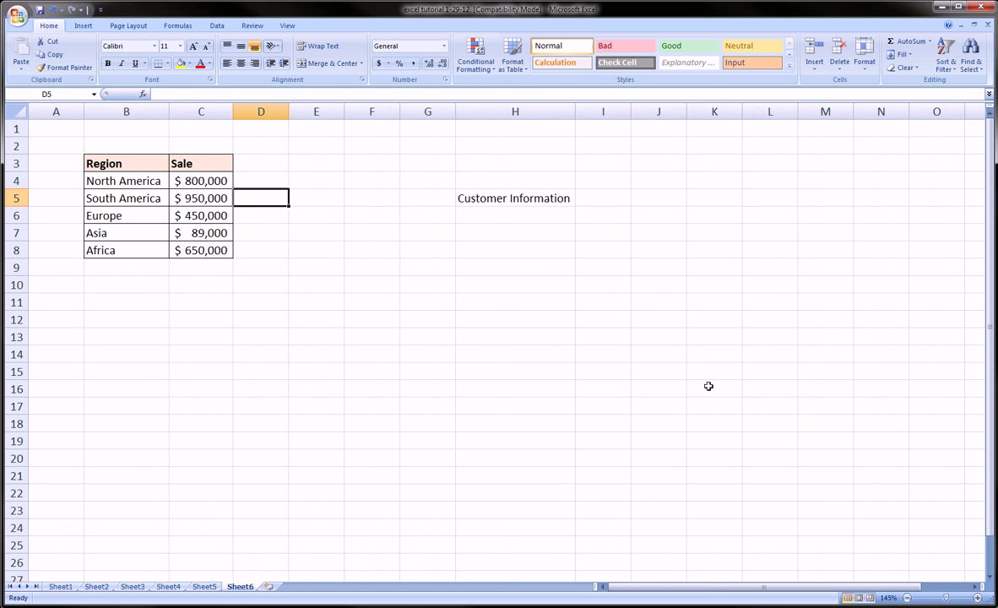
scroll(708, 386, "up", 1, "ctrl")
scroll(708, 386, "up", 2, "ctrl")
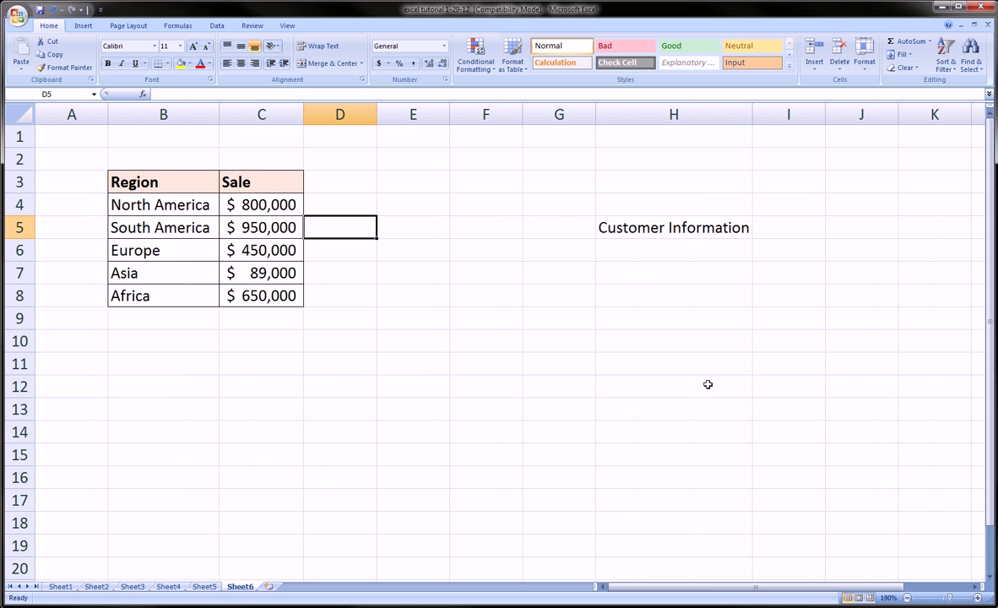
key("ctrl+0")
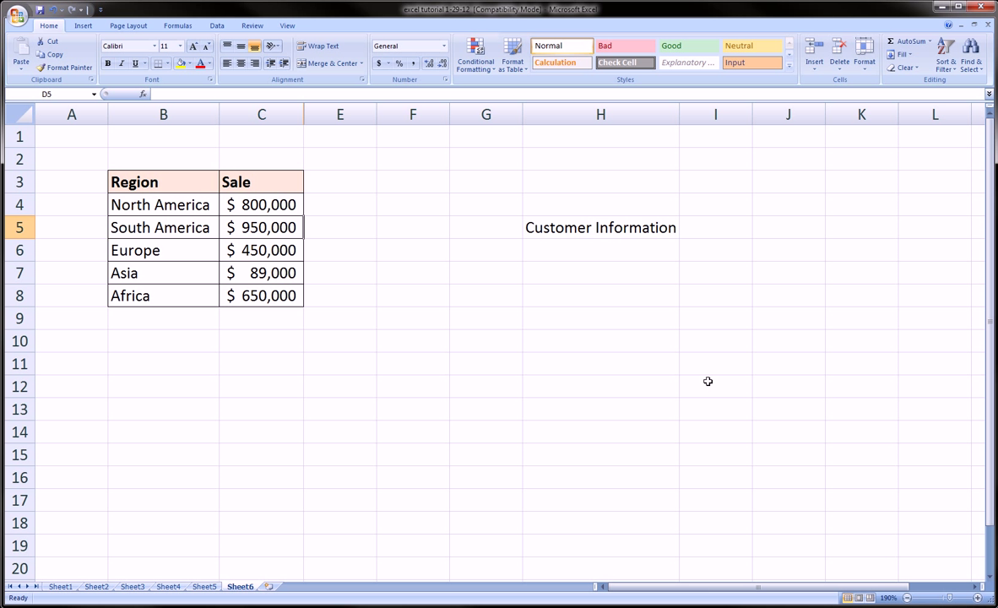
Drag the column H border wider to fit the Customer Information heading
scroll(707, 381, "down", 2, "ctrl")
scroll(707, 381, "down", 1, "ctrl")
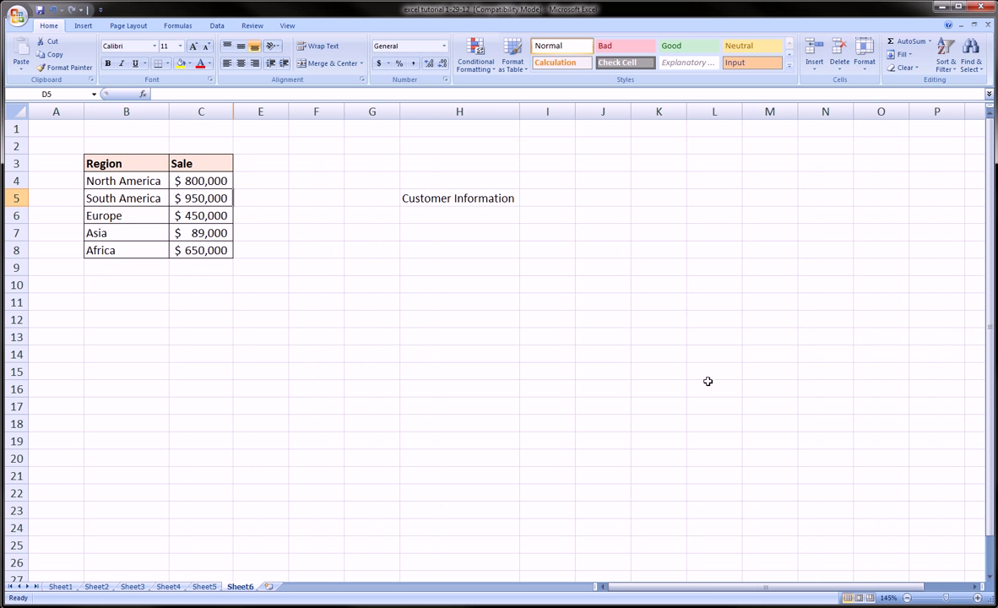
scroll(707, 381, "down", 1, "ctrl")
scroll(707, 381, "down", 1, "ctrl")
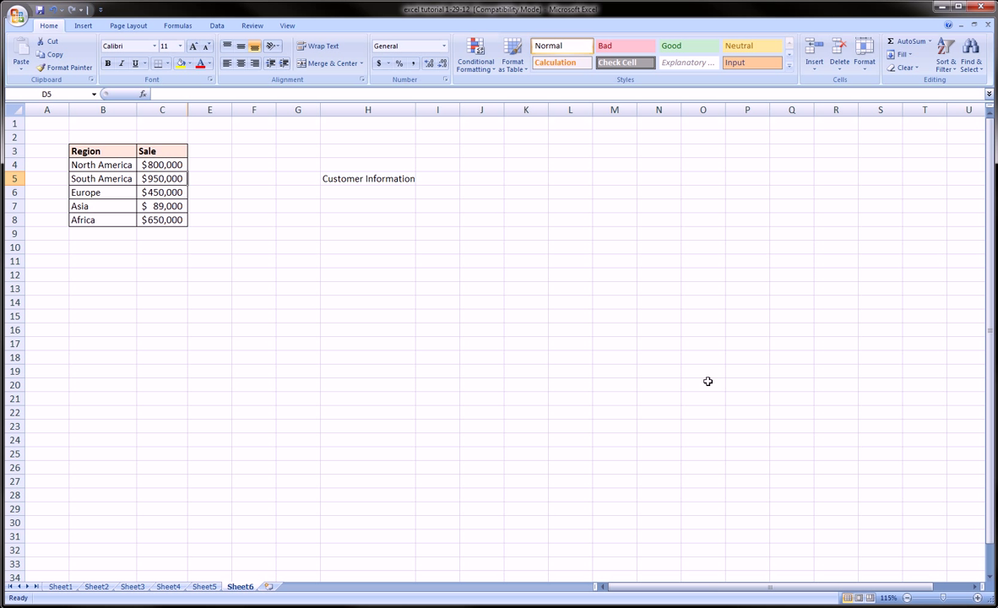
left_click_drag(414, 109, 432, 107)
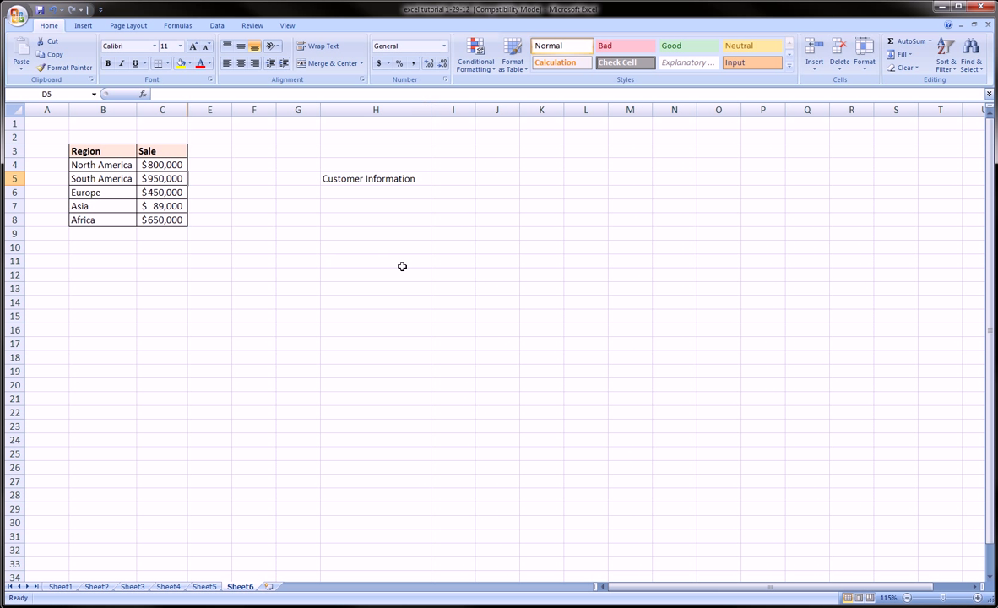
Ctrl-wheel zoom the sheet down to 115%
scroll(402, 266, "up", 3, "ctrl")
scroll(401, 268, "up", 2, "ctrl")
scroll(400, 269, "down", 2, "ctrl")
scroll(399, 269, "up", 4, "ctrl")
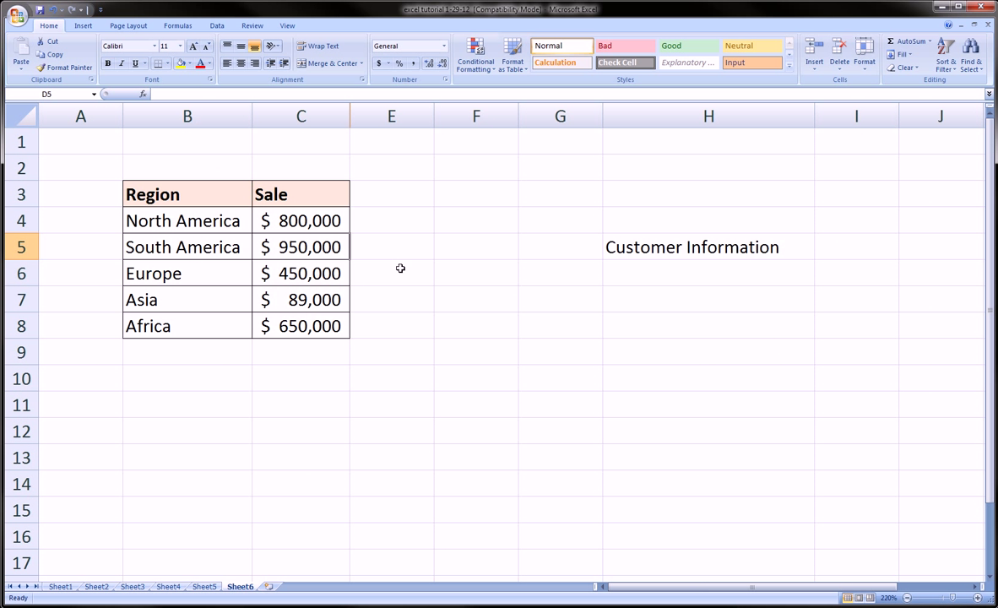
scroll(400, 269, "down", 3, "ctrl")
scroll(400, 267, "down", 1, "ctrl")
scroll(400, 267, "down", 2, "ctrl")
scroll(400, 265, "down", 1, "ctrl")
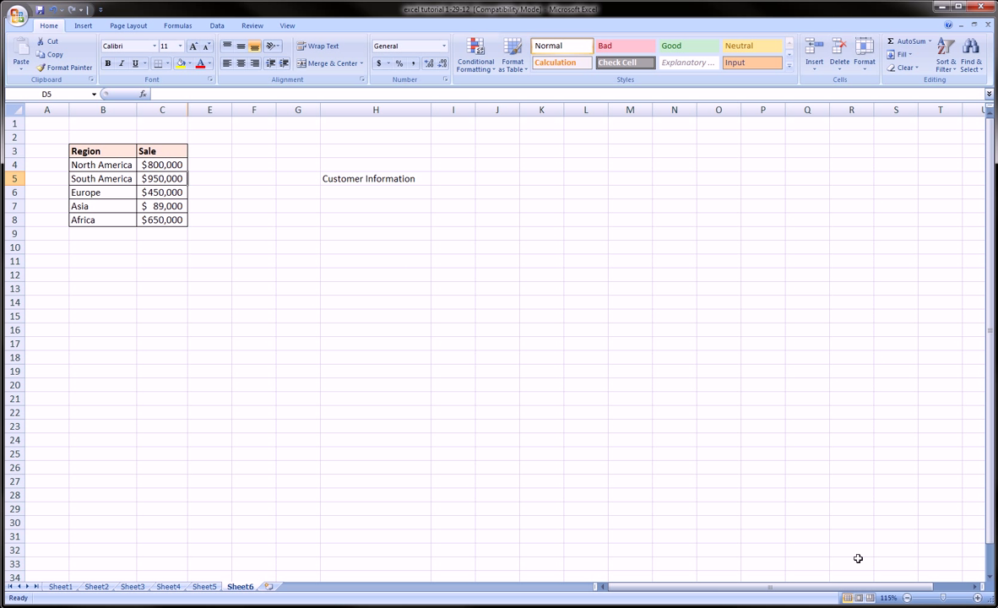
Set a custom zoom of 150 in the Zoom dialog and apply it
left_click(847, 563)
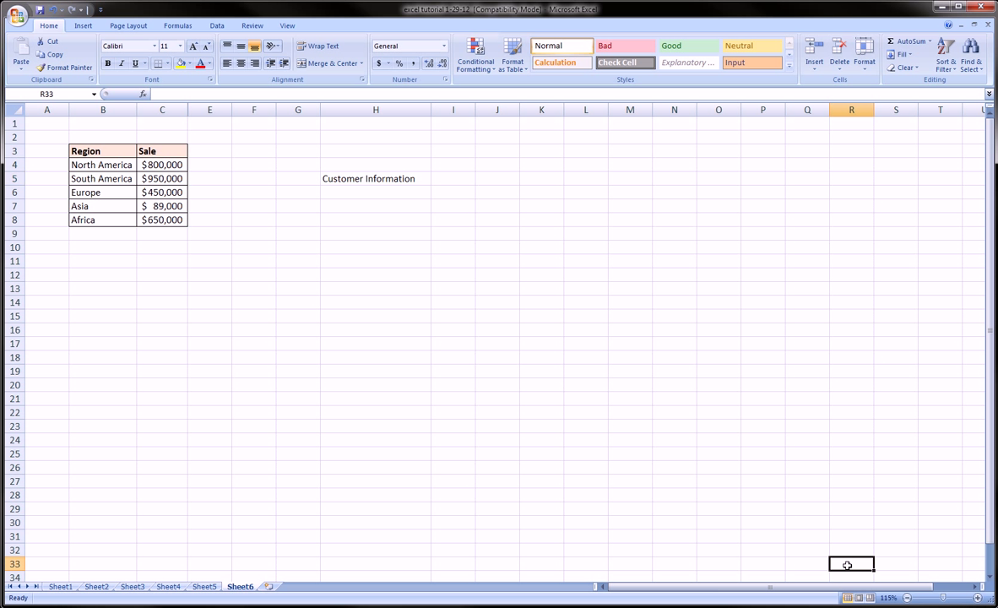
mouse_move(845, 561)
left_mouse_down()
mouse_move(937, 605)
mouse_move(862, 571)
left_mouse_up()
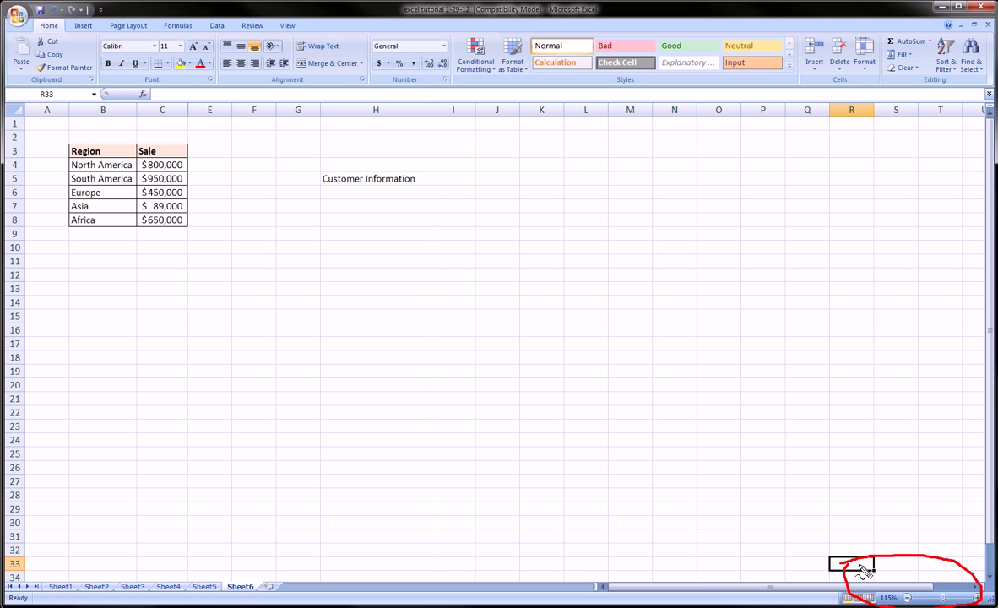
left_click(891, 599)
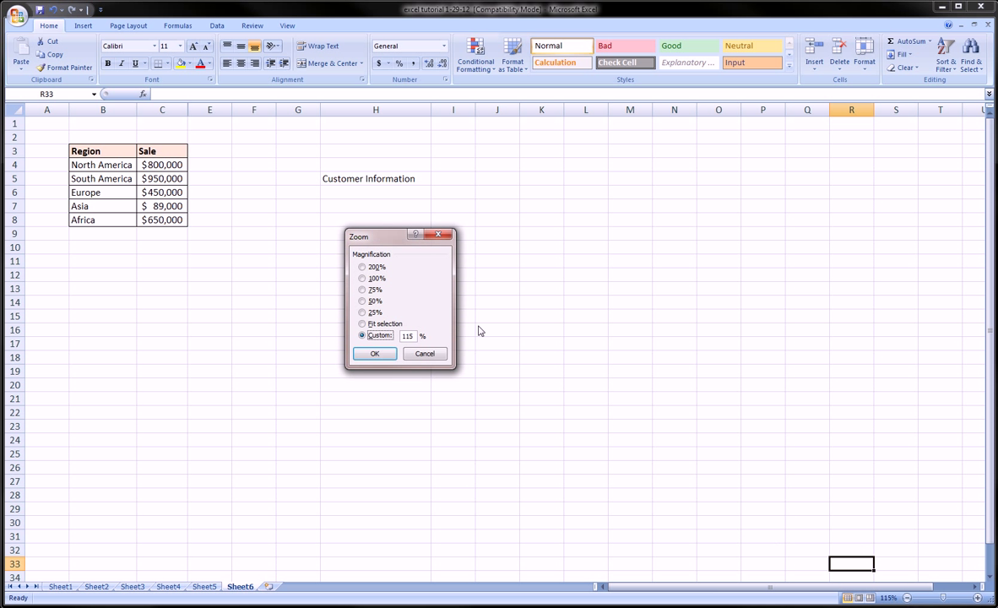
type("400")
type("150")
left_click(382, 355)
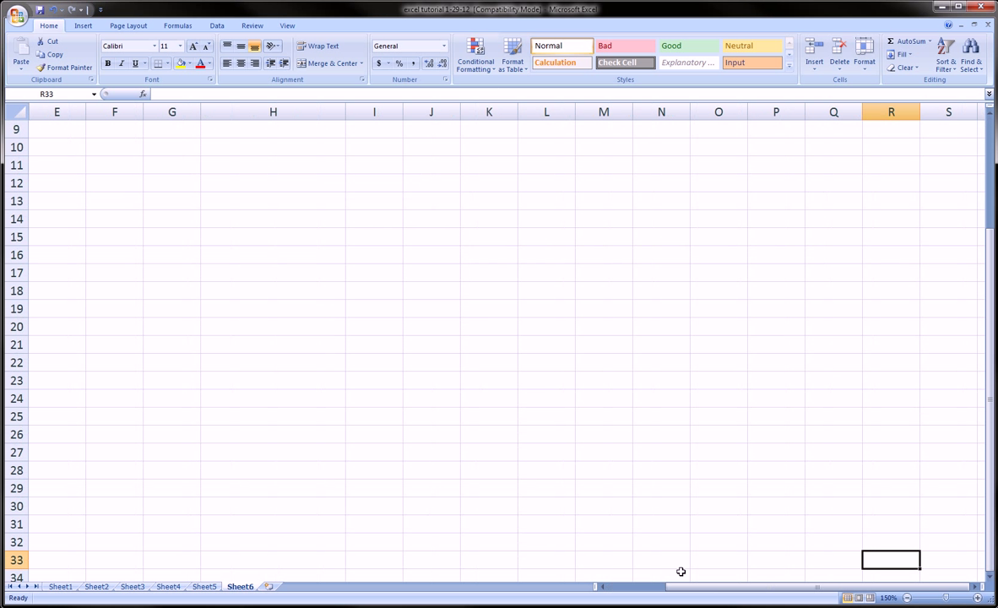
Scroll Sheet6 back to row 1 to show the Region/Sale table at 150%
scroll(473, 498, "up", 3)
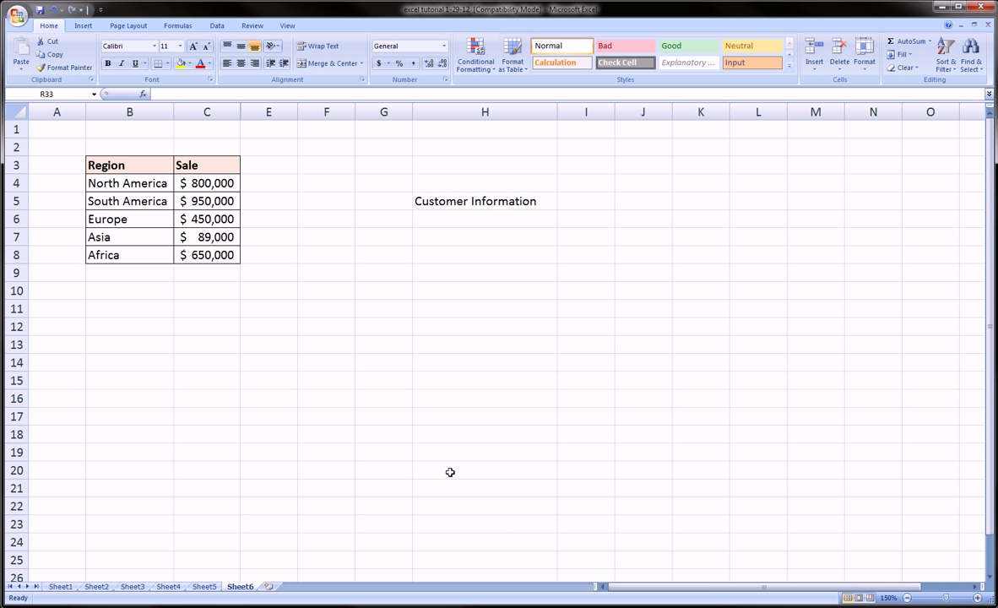